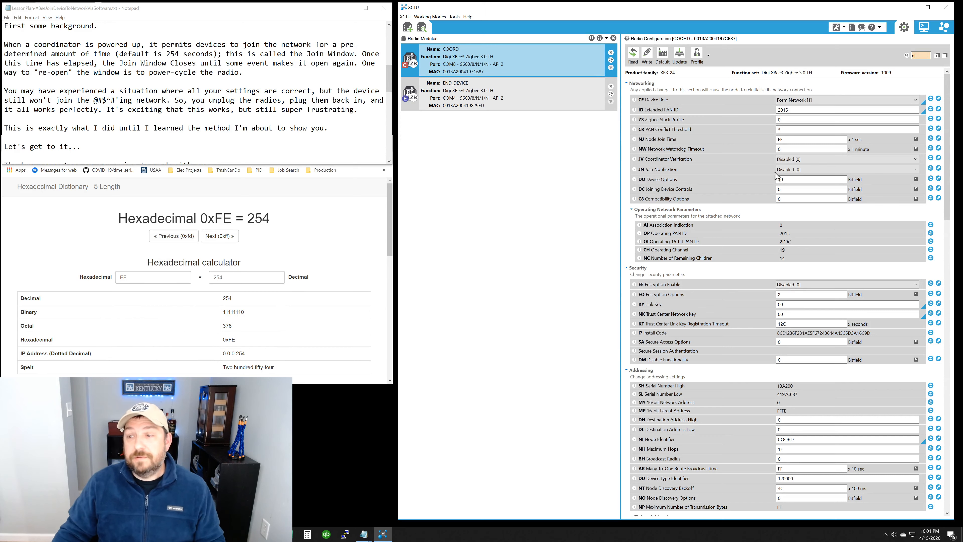
# Step: Check the COORD radio's NJ Node Join Time in seconds with its time calculator
pyautogui.click(815, 139)
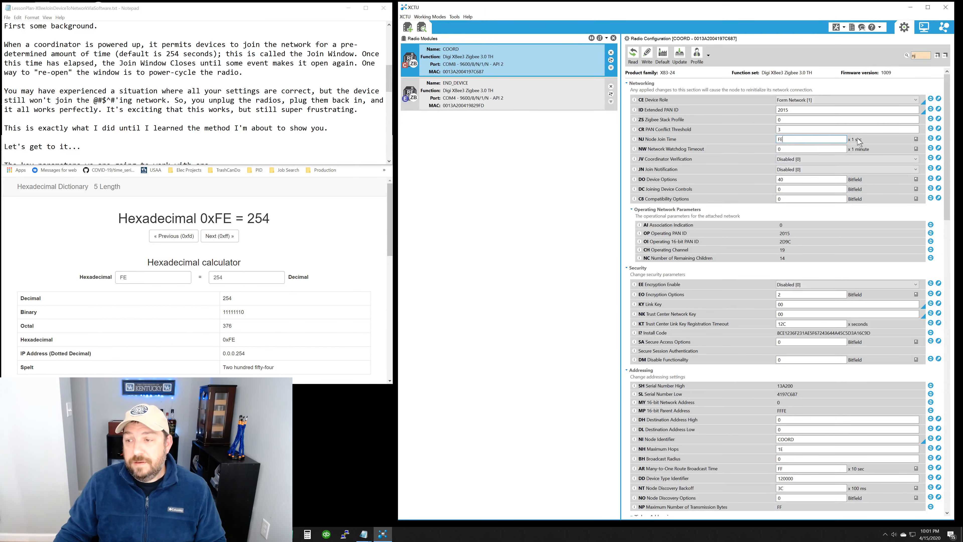
pyautogui.click(916, 139)
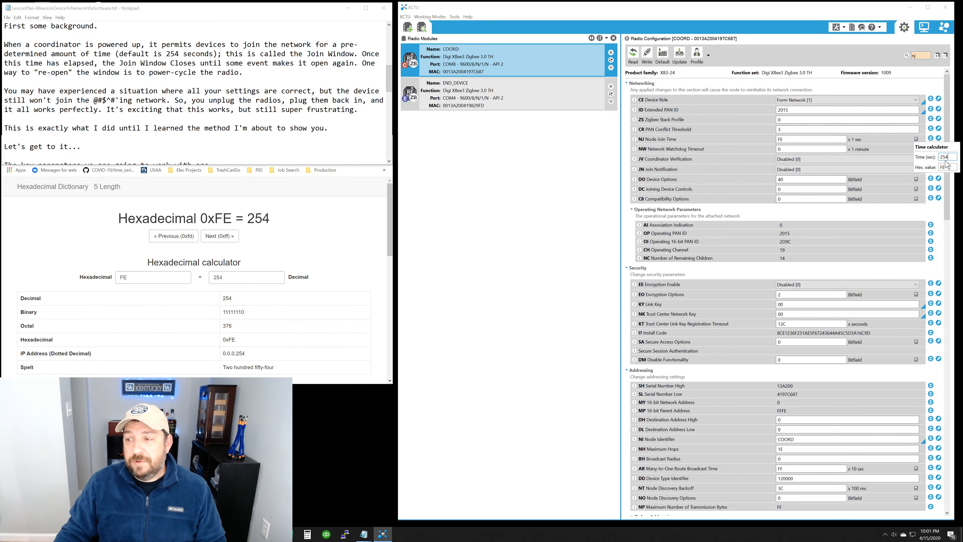
pyautogui.click(864, 140)
pyautogui.click(788, 141)
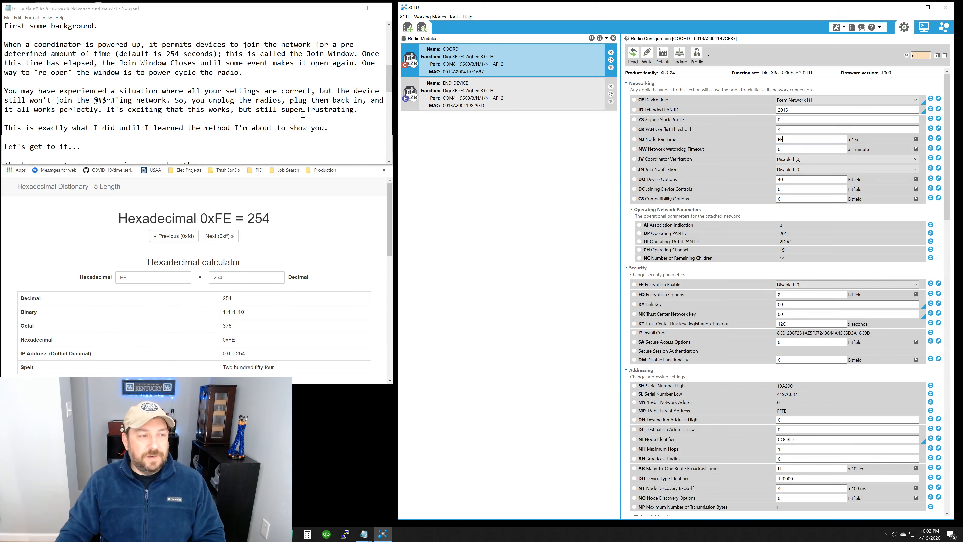
# Step: Find the key parameters in the Notepad lesson plan and examine COORD's ID, OP, CH and AI values in XCTU
pyautogui.scroll(-1, 308, 110)
pyautogui.scroll(-3, 308, 110)
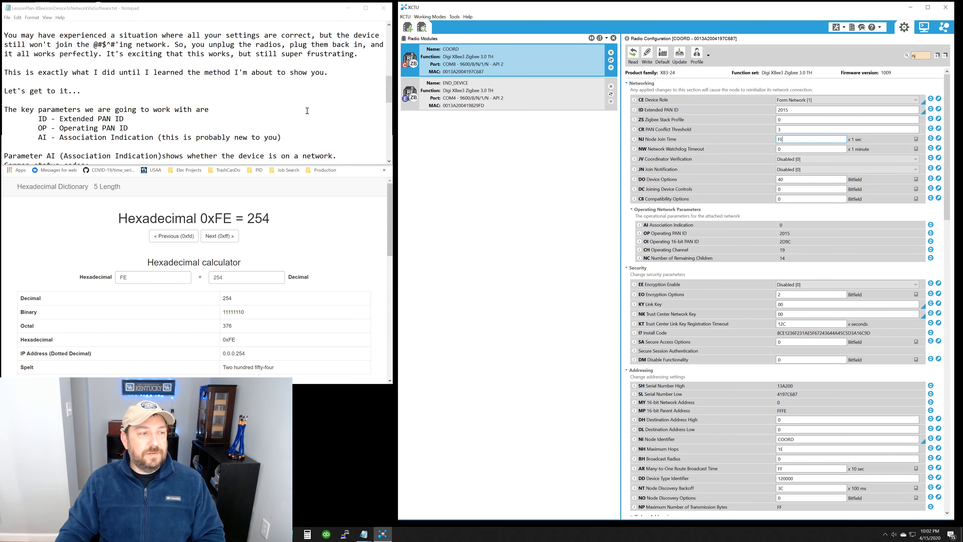
pyautogui.scroll(-1, 307, 111)
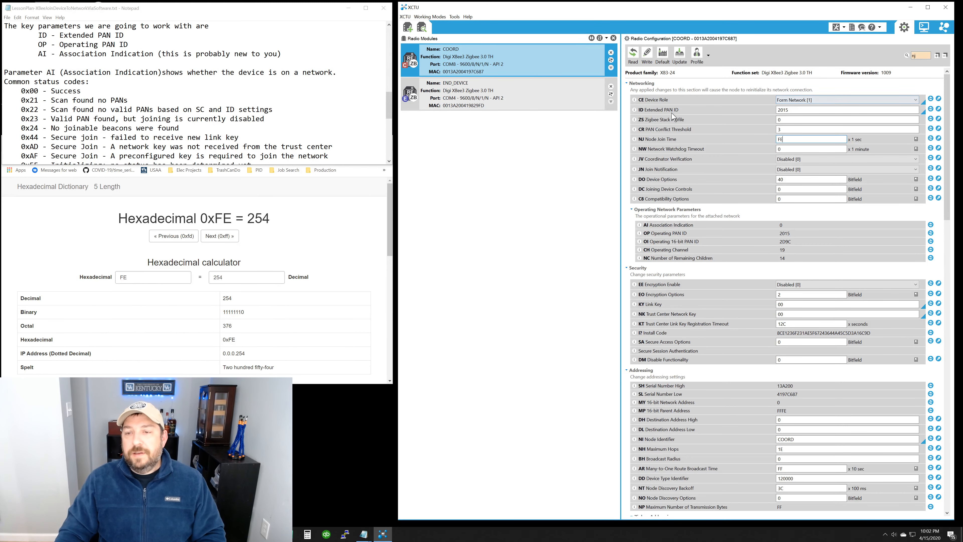
pyautogui.doubleClick(793, 109)
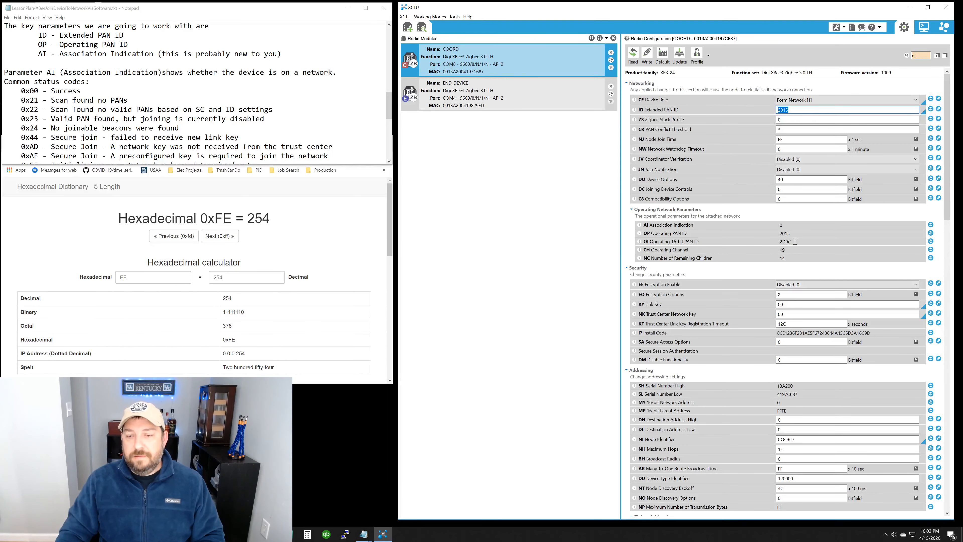
pyautogui.moveTo(798, 233); pyautogui.dragTo(776, 236)
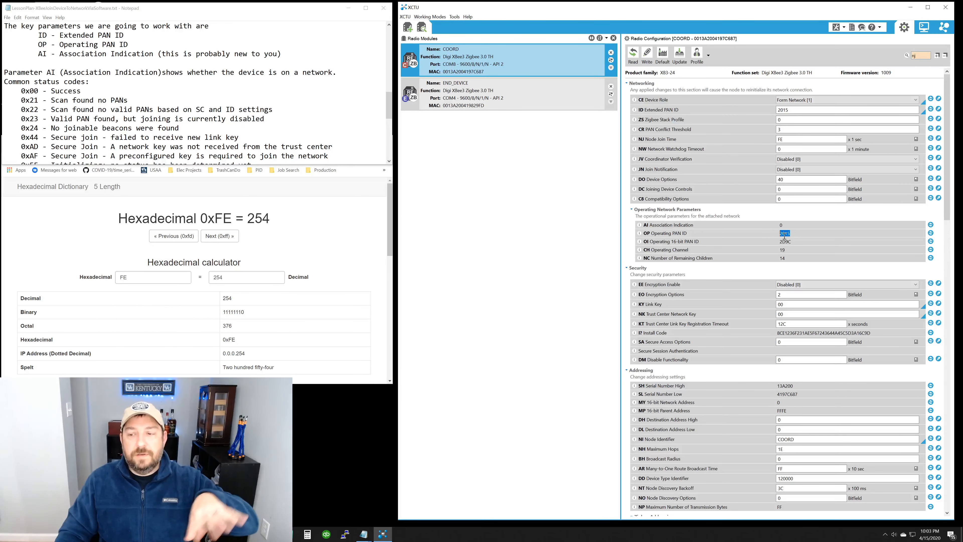
pyautogui.click(787, 252)
pyautogui.moveTo(787, 253); pyautogui.dragTo(780, 253)
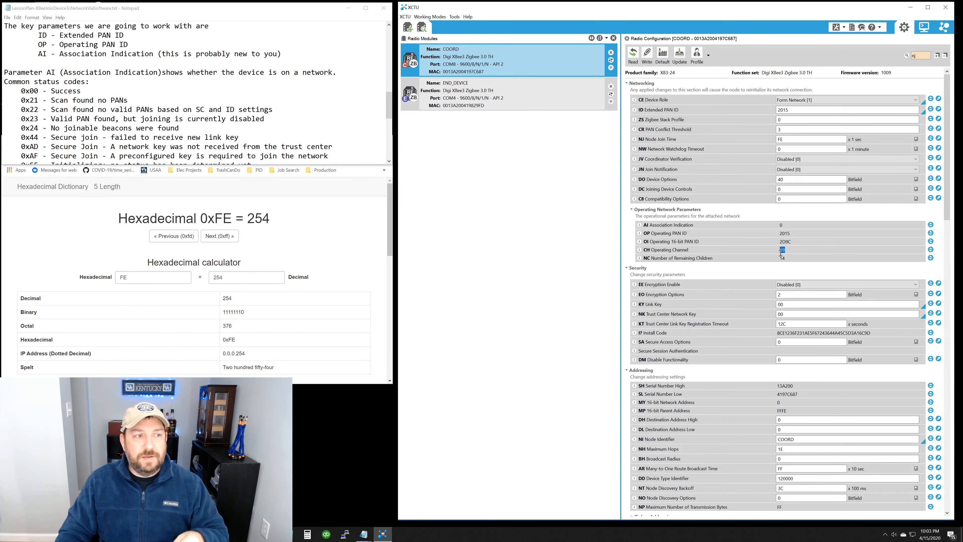
pyautogui.click(752, 230)
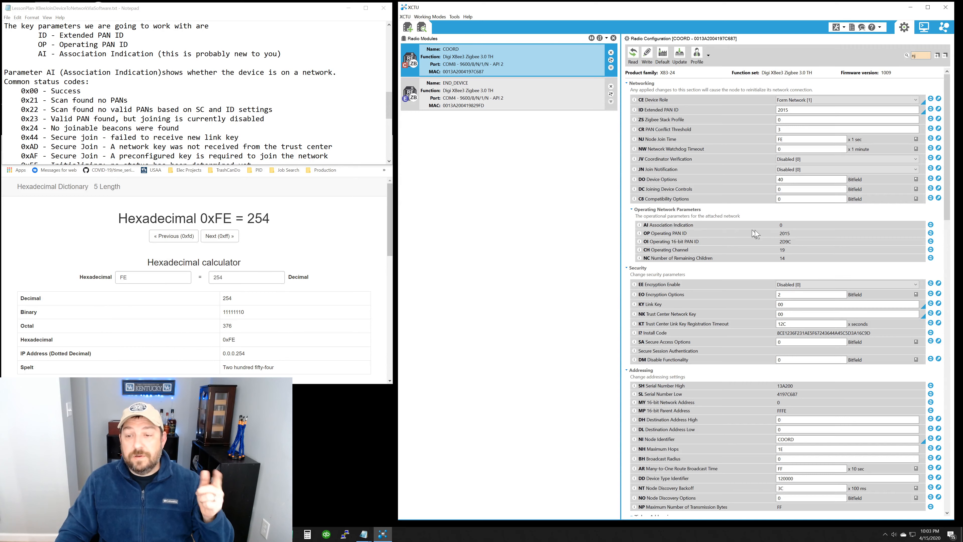
pyautogui.doubleClick(782, 225)
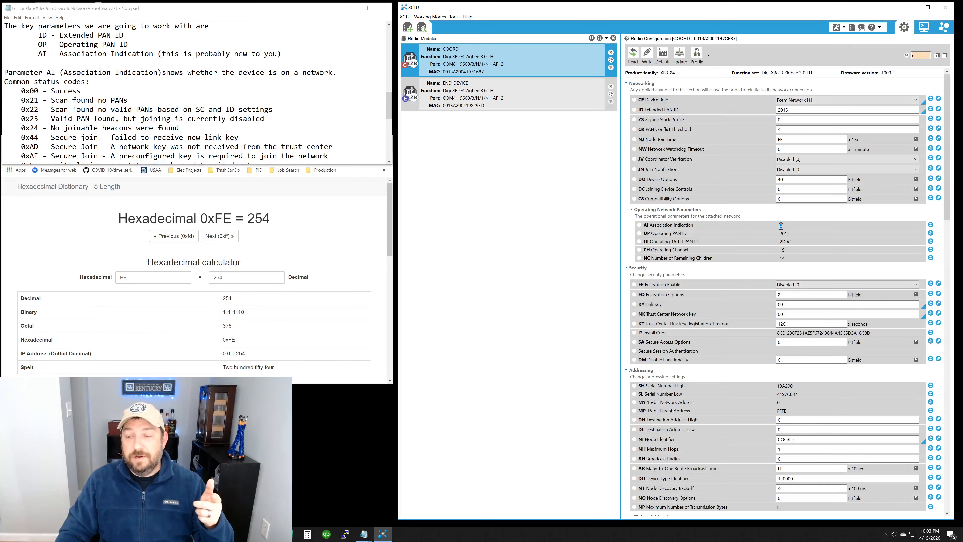
# Step: Read through the status codes in the AI Association Indication parameter's description and collapse it again
pyautogui.click(640, 225)
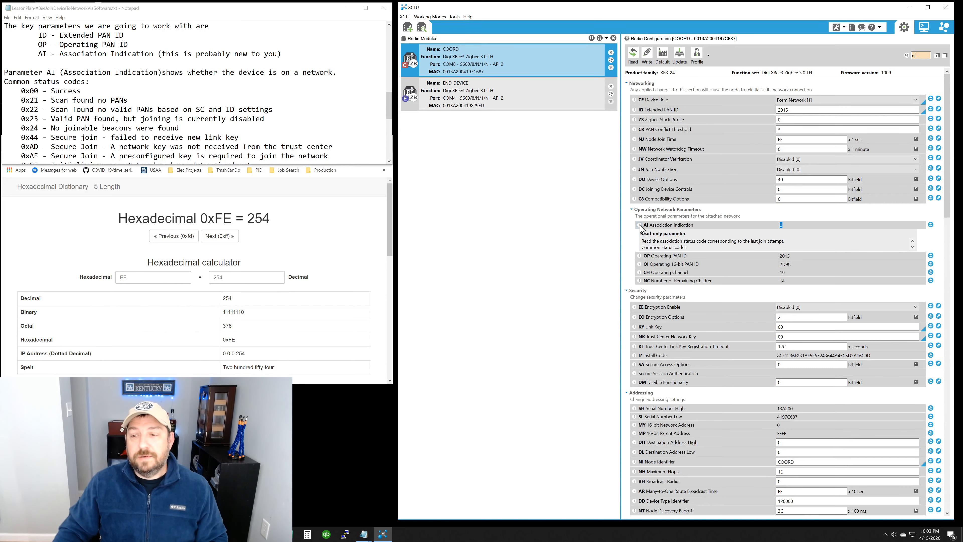
pyautogui.click(912, 247)
pyautogui.click(912, 248)
pyautogui.click(912, 247)
pyautogui.click(912, 248)
pyautogui.click(912, 247)
pyautogui.click(912, 247)
pyautogui.click(913, 247)
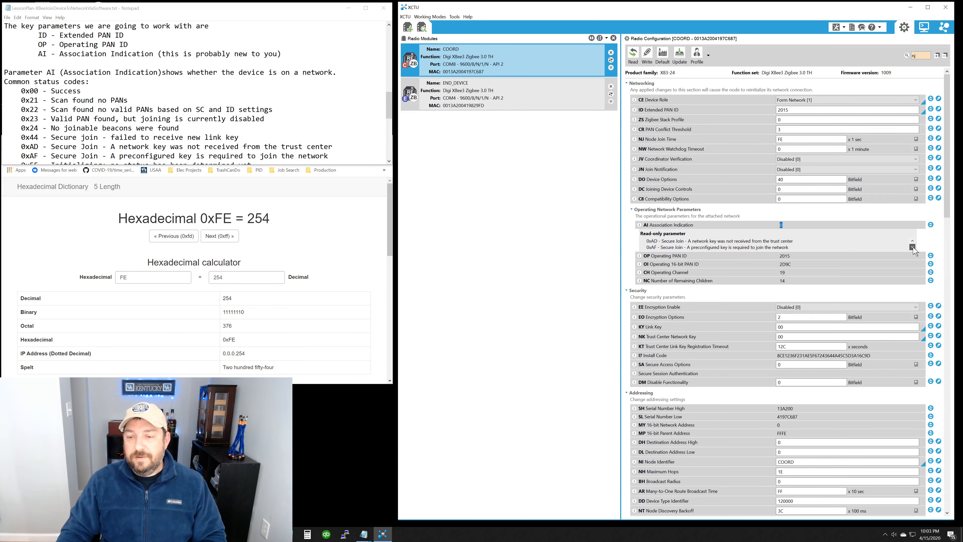
pyautogui.click(912, 247)
pyautogui.click(912, 248)
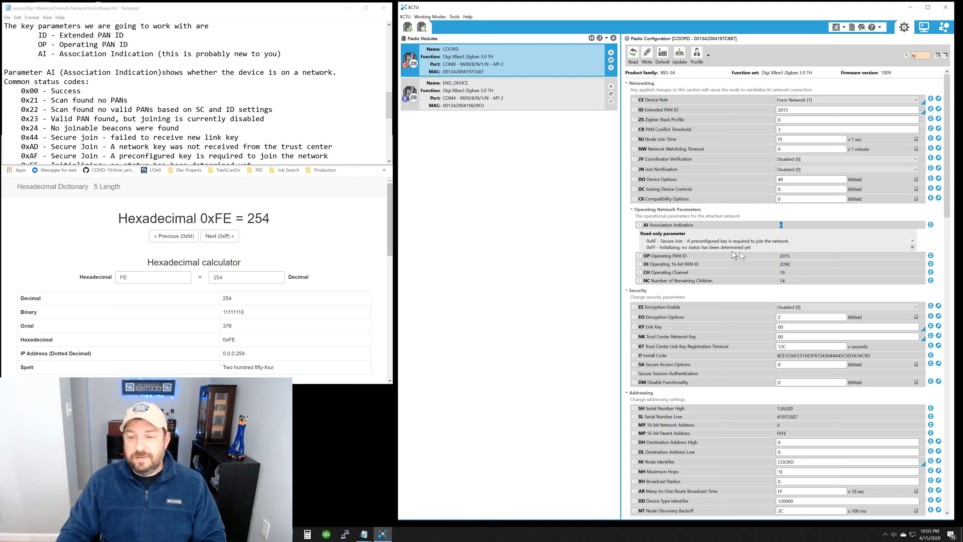
pyautogui.click(640, 225)
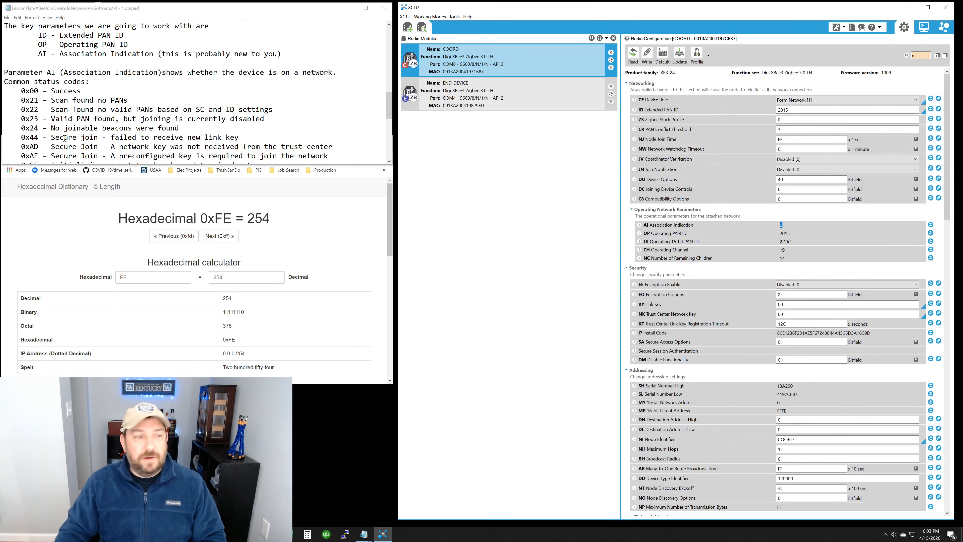
# Step: Review the AI status codes in the Notepad lesson plan, highlighting 0x00, 0x22, 0x23 and the range 0x24 to 0xFF
pyautogui.click(53, 110)
pyautogui.click(390, 161)
pyautogui.click(389, 161)
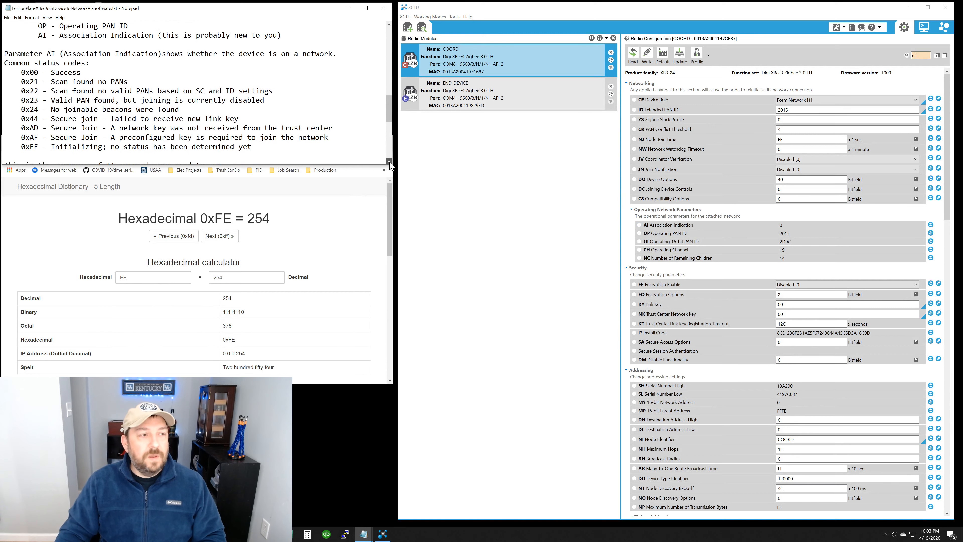
pyautogui.click(389, 161)
pyautogui.click(389, 162)
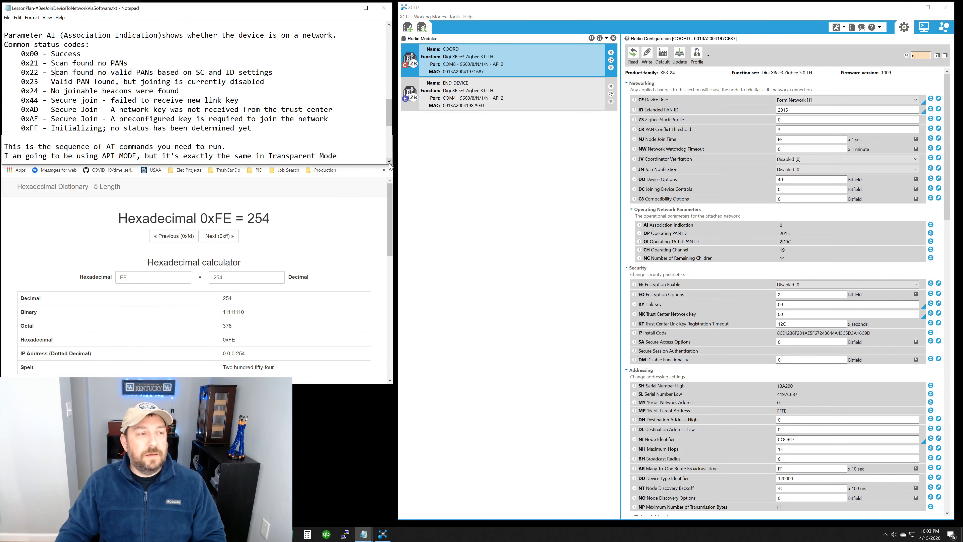
pyautogui.click(390, 162)
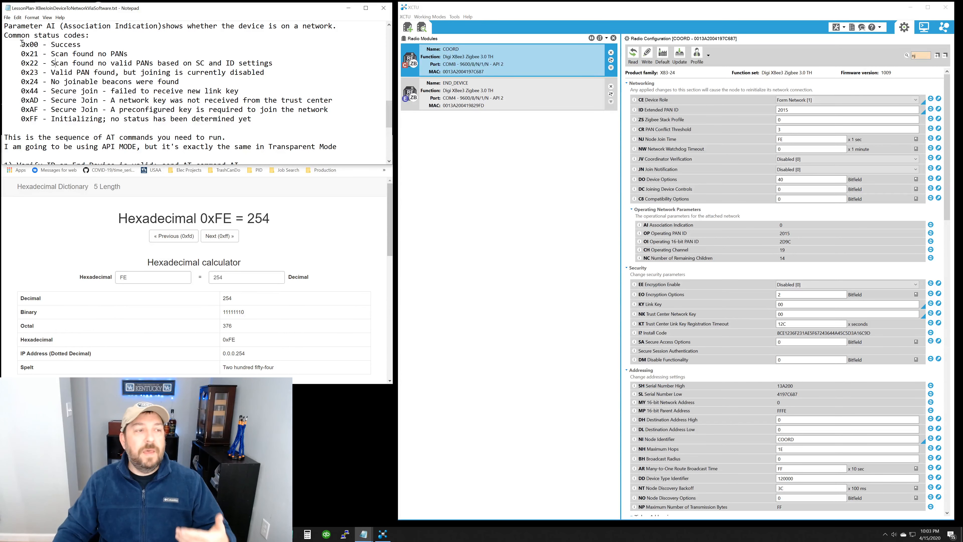
pyautogui.moveTo(22, 43); pyautogui.dragTo(89, 43)
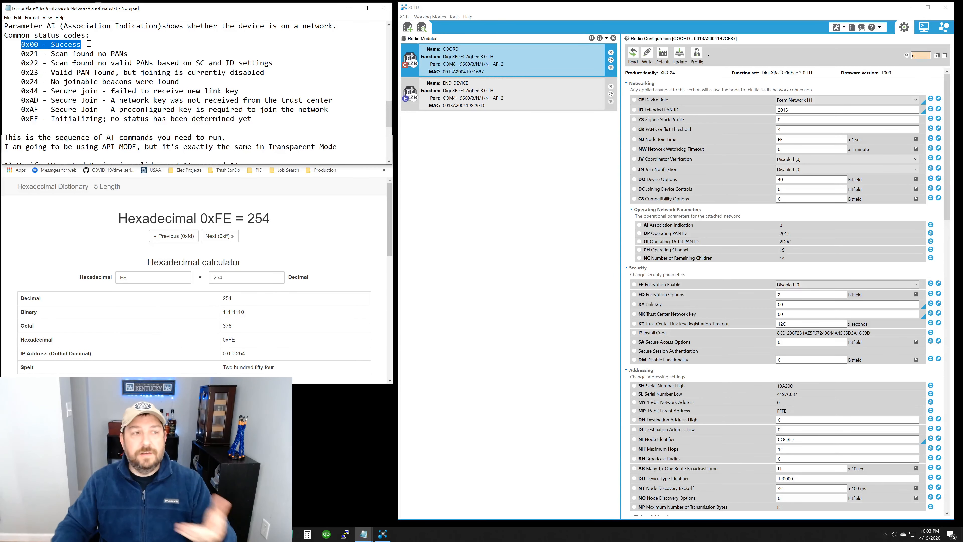
pyautogui.click(92, 70)
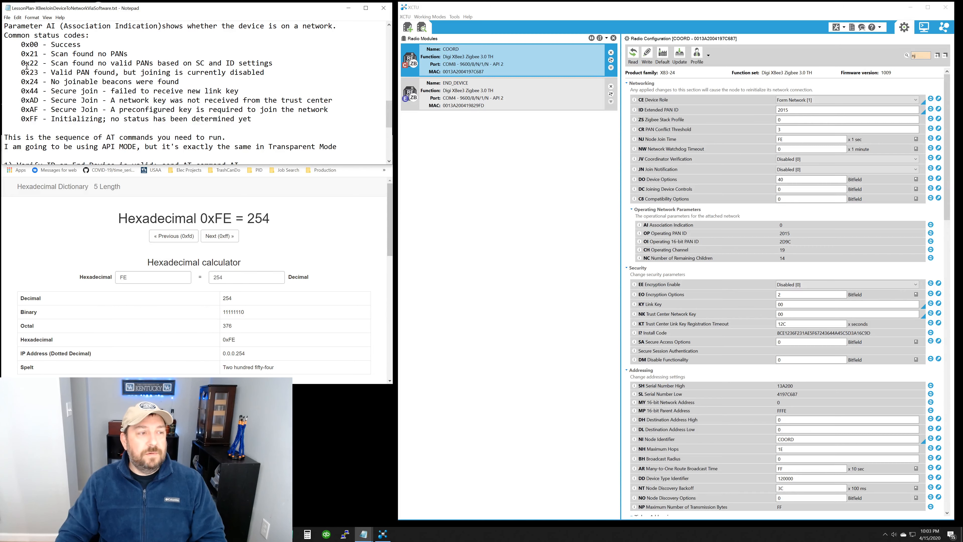
pyautogui.moveTo(22, 63); pyautogui.dragTo(278, 64)
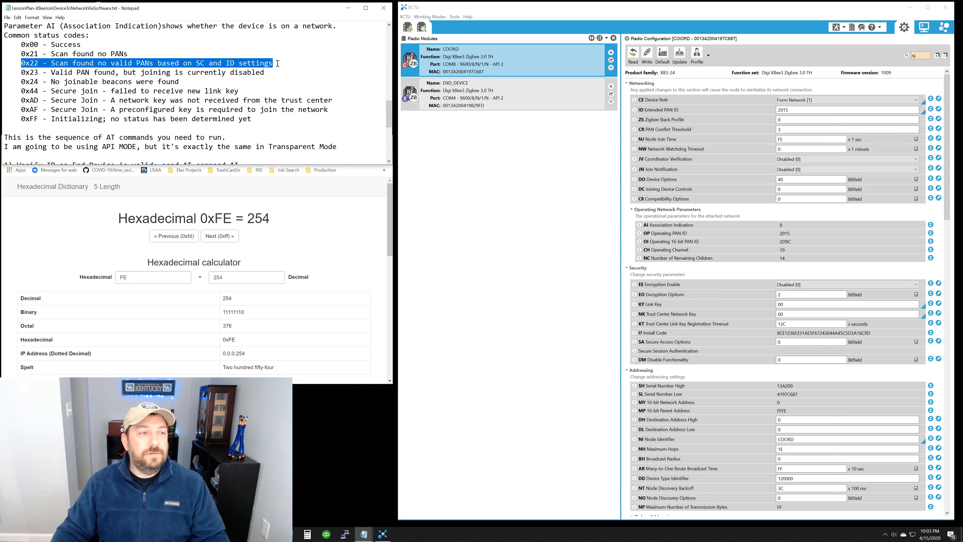
pyautogui.moveTo(17, 72); pyautogui.dragTo(269, 76)
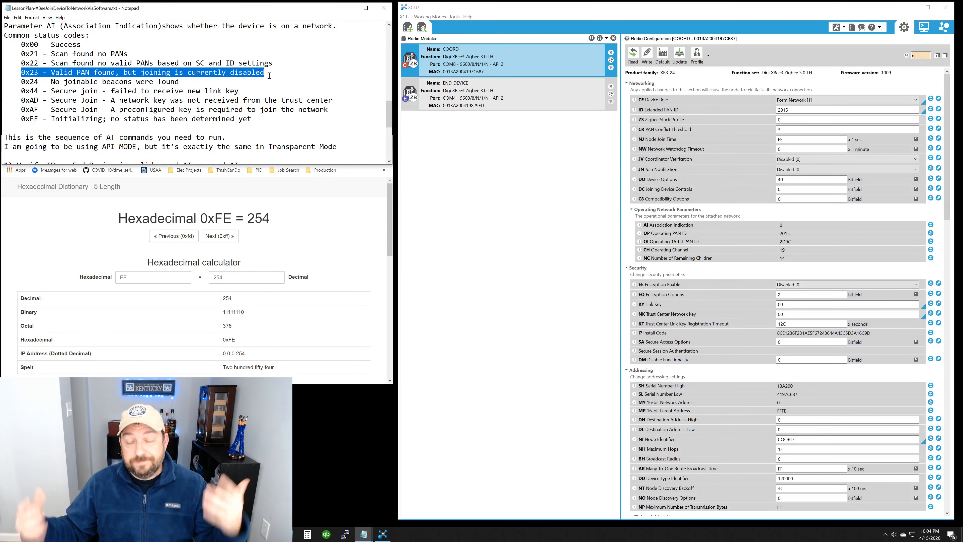
pyautogui.click(269, 76)
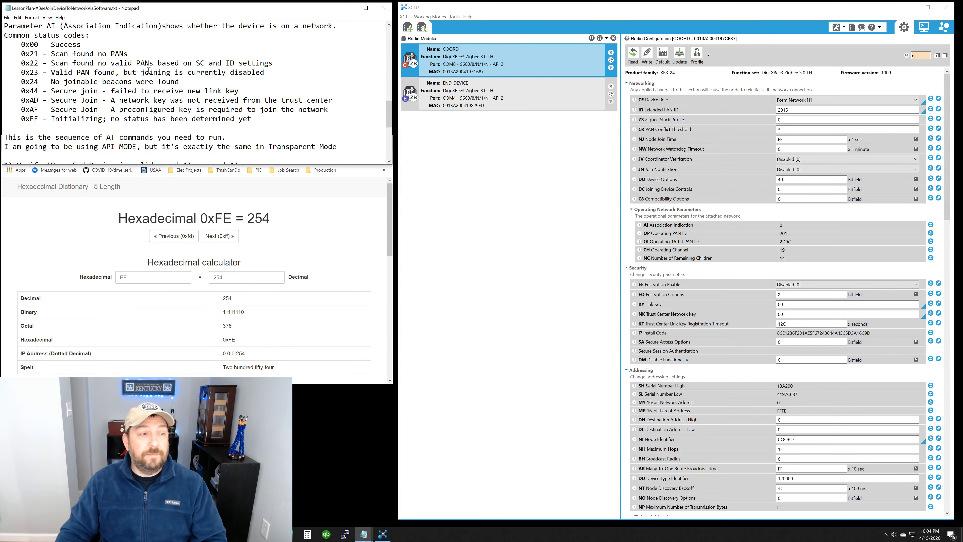
pyautogui.moveTo(25, 81); pyautogui.dragTo(276, 116)
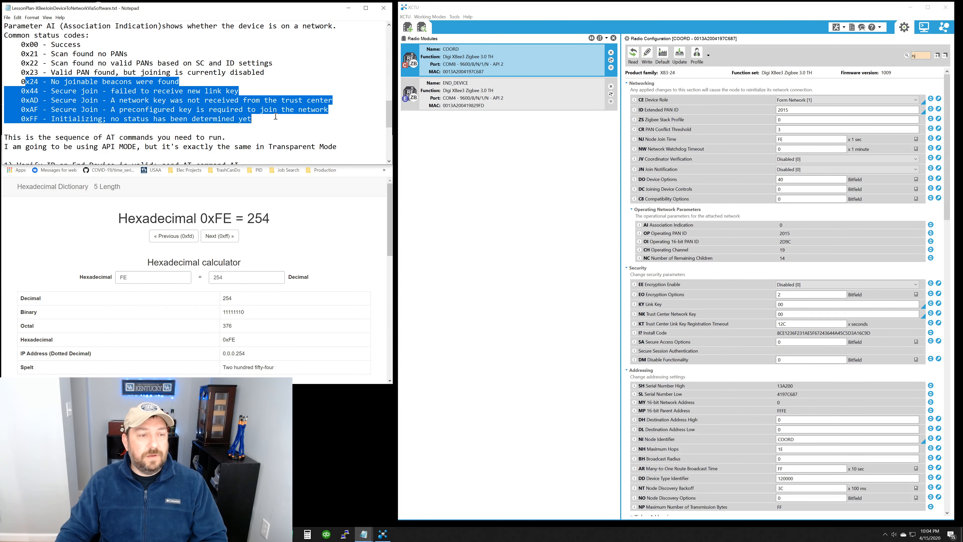
pyautogui.click(277, 107)
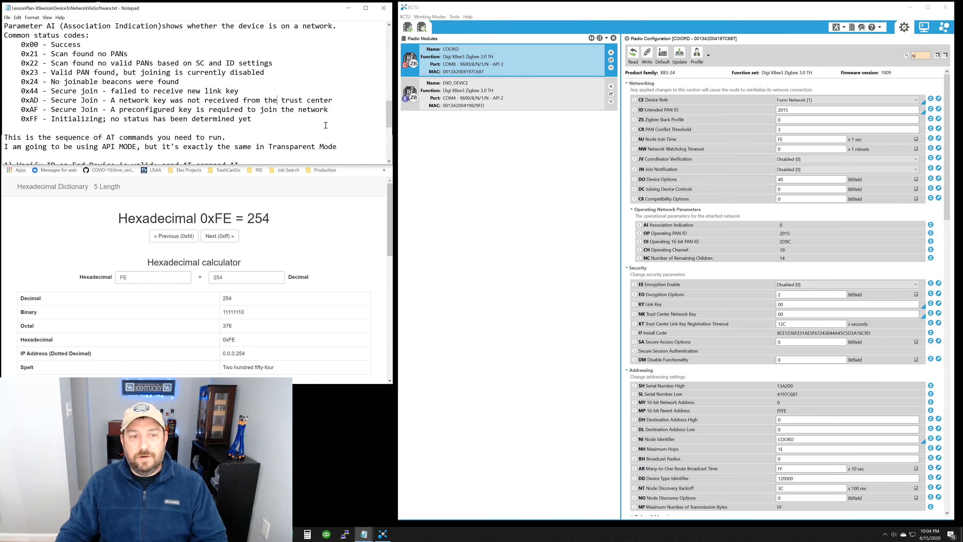
# Step: Bring the sequence of AT commands for joining the network into view in the lesson plan
pyautogui.click(389, 162)
pyautogui.click(389, 162)
pyautogui.click(389, 161)
pyautogui.click(388, 161)
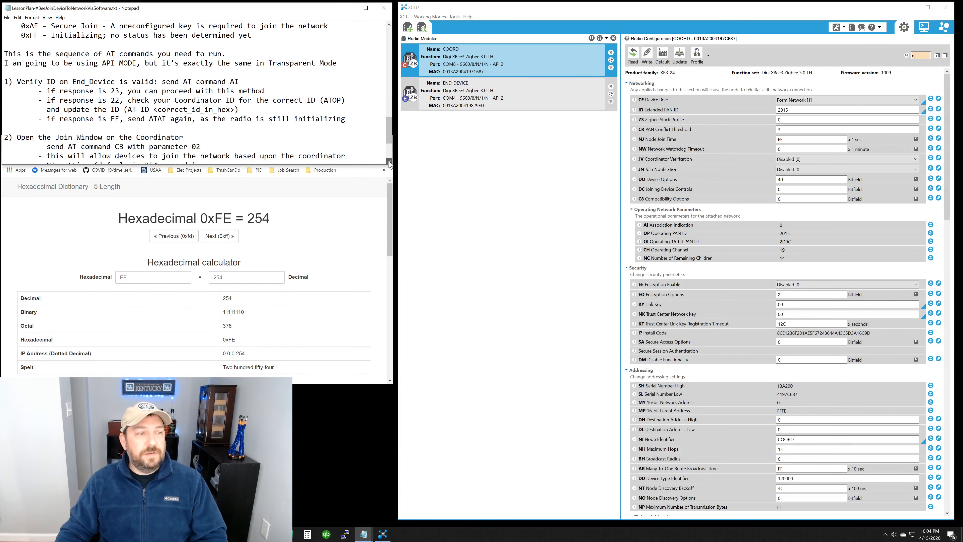
pyautogui.click(389, 161)
pyautogui.click(389, 161)
pyautogui.click(389, 162)
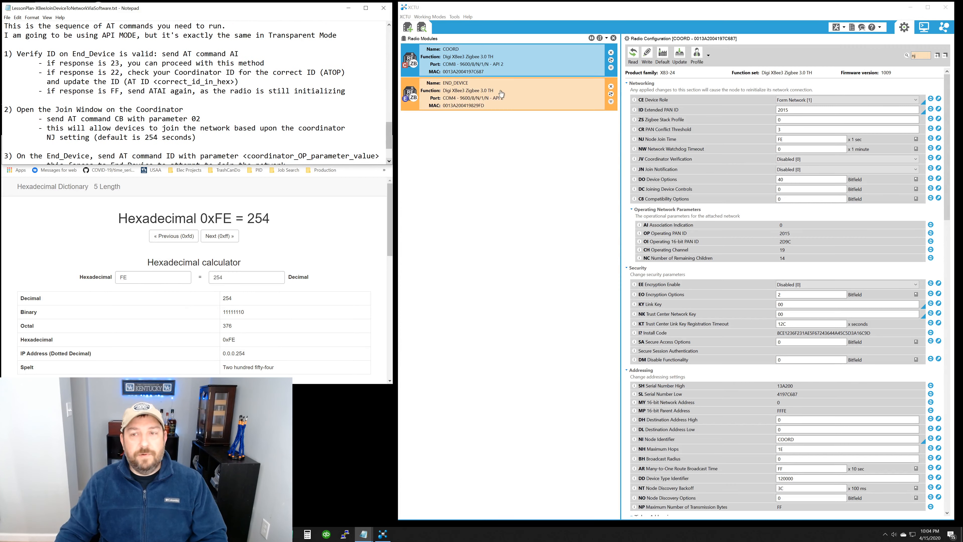
# Step: Open END_DEVICE's console in XCTU and review its ATAI frame in the Frames Generator, accepting the frame as it is
pyautogui.click(924, 30)
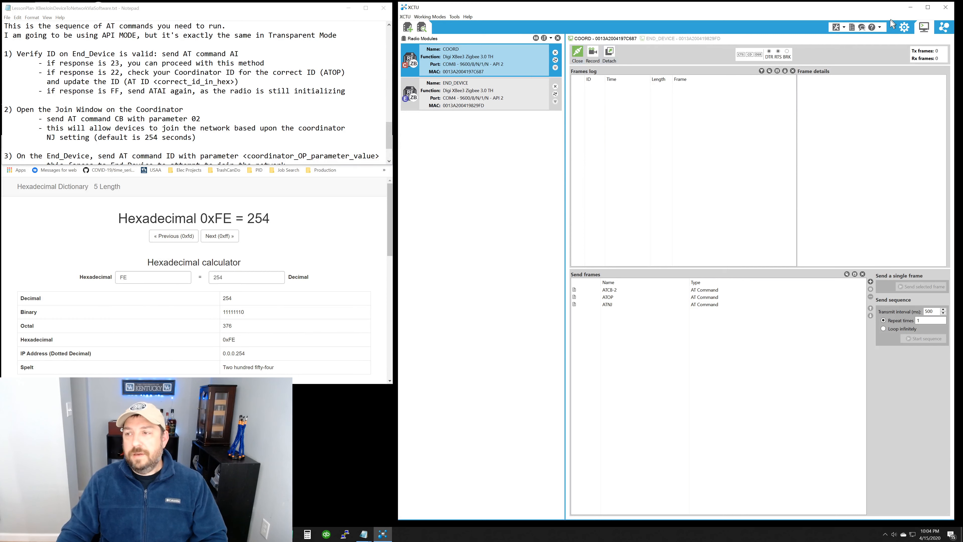
pyautogui.click(522, 92)
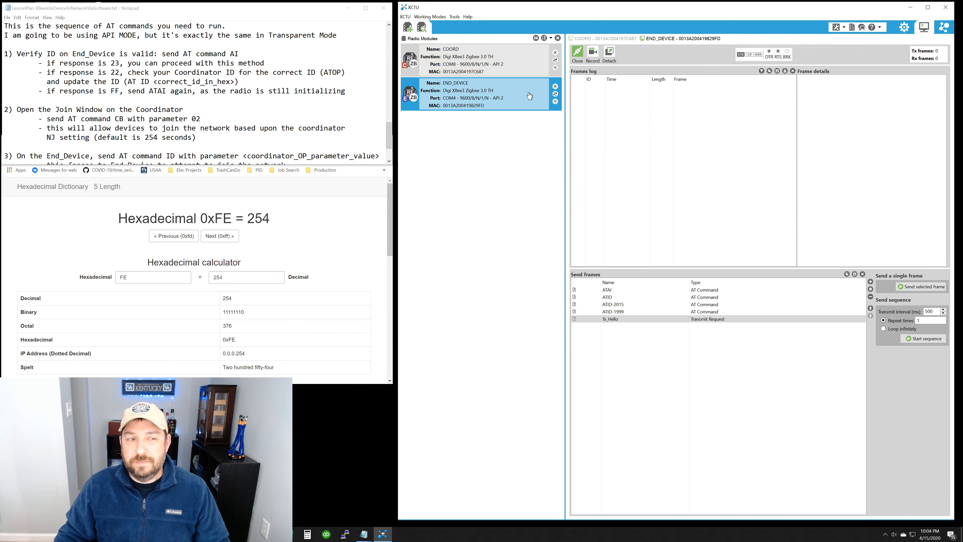
pyautogui.click(650, 292)
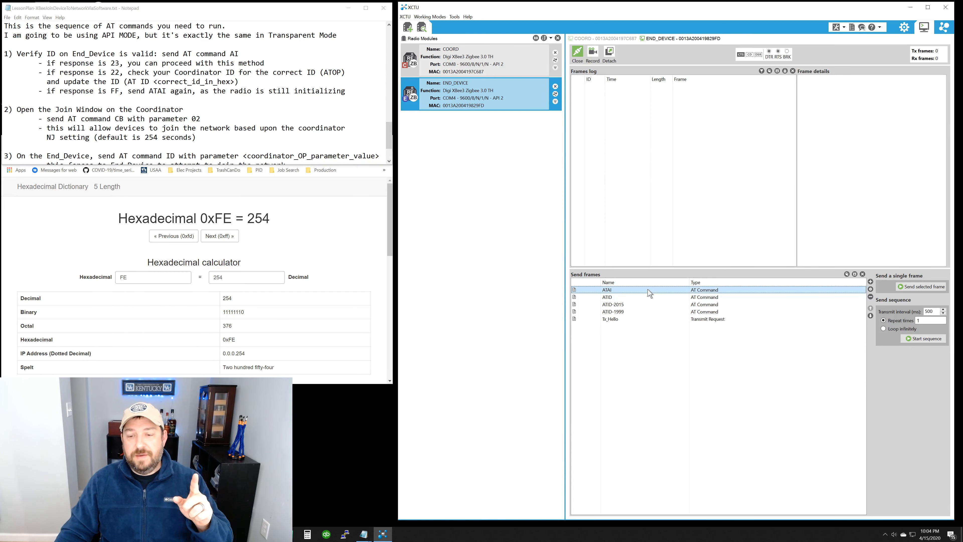
pyautogui.doubleClick(650, 292)
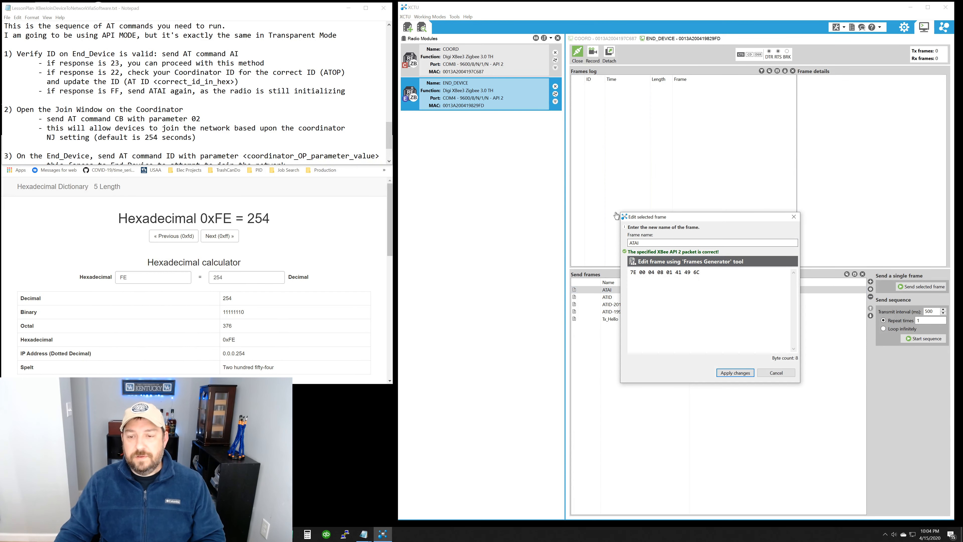
pyautogui.click(675, 261)
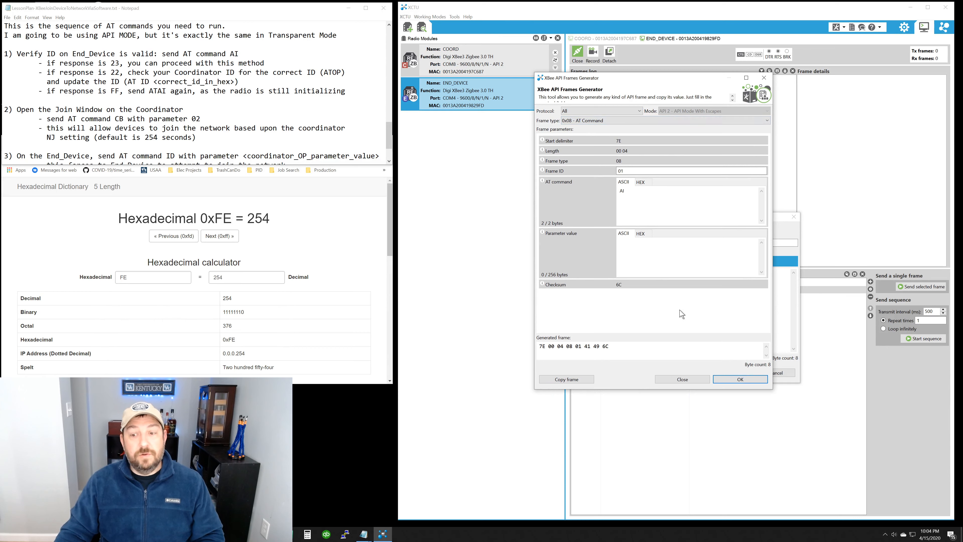
pyautogui.click(741, 379)
pyautogui.click(755, 372)
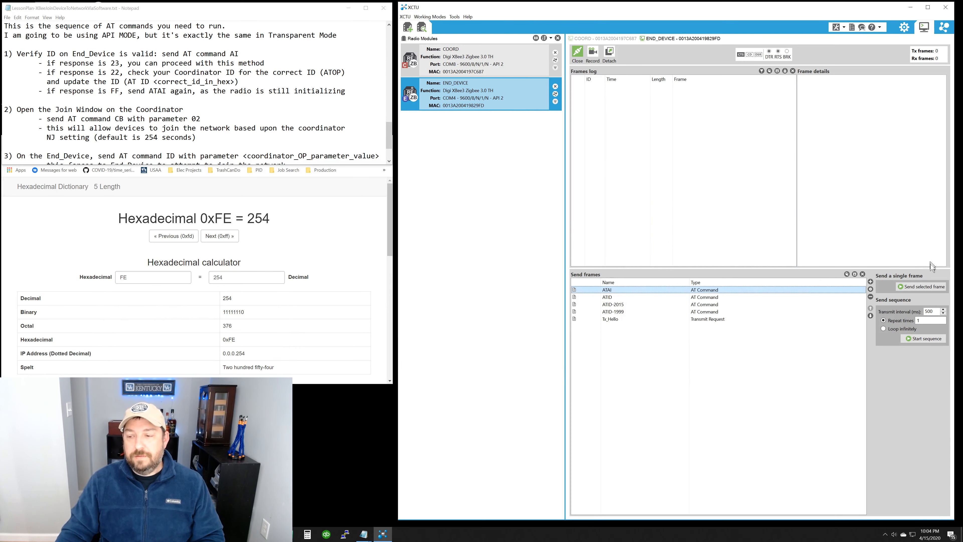
# Step: Send the ATAI frame to END_DEVICE and inspect the Response field of the AT Command Response
pyautogui.click(921, 287)
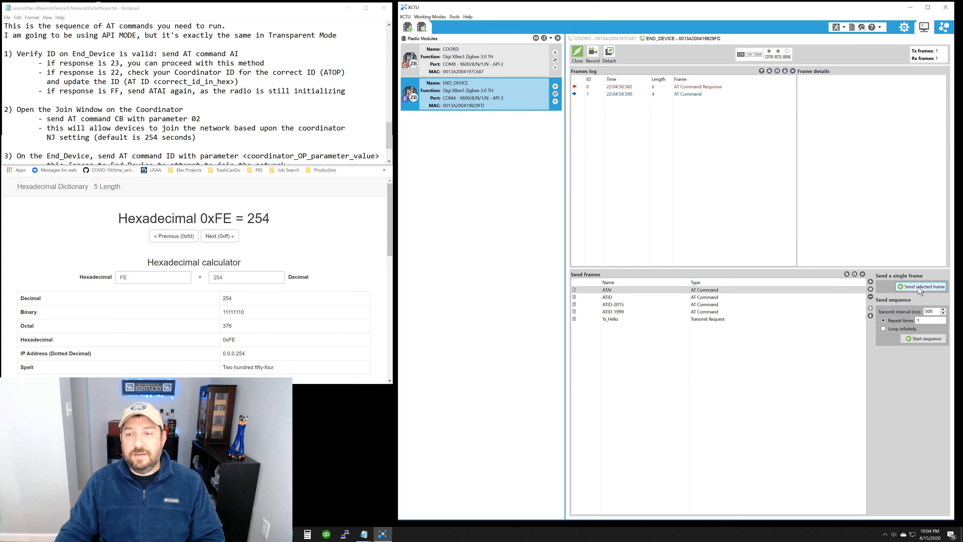
pyautogui.click(698, 87)
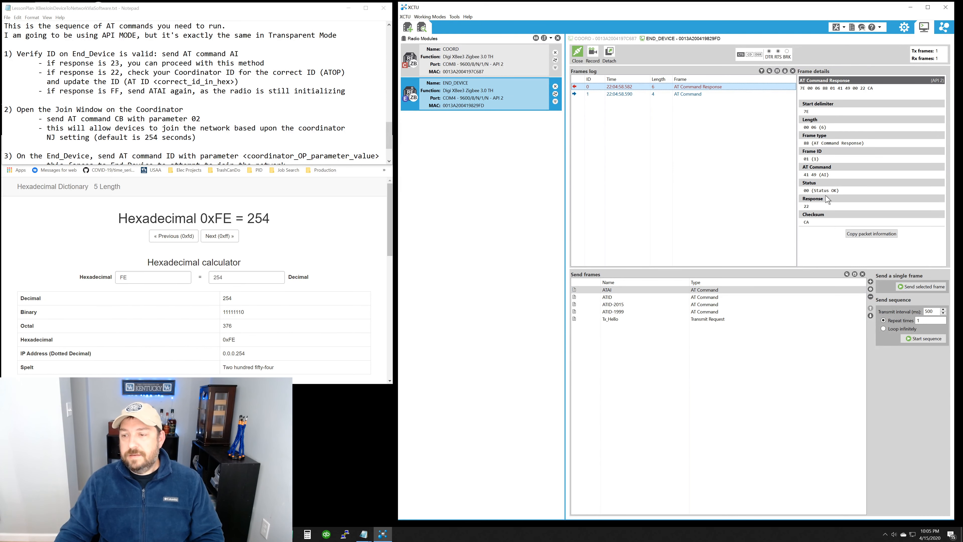
pyautogui.moveTo(819, 208); pyautogui.dragTo(805, 207)
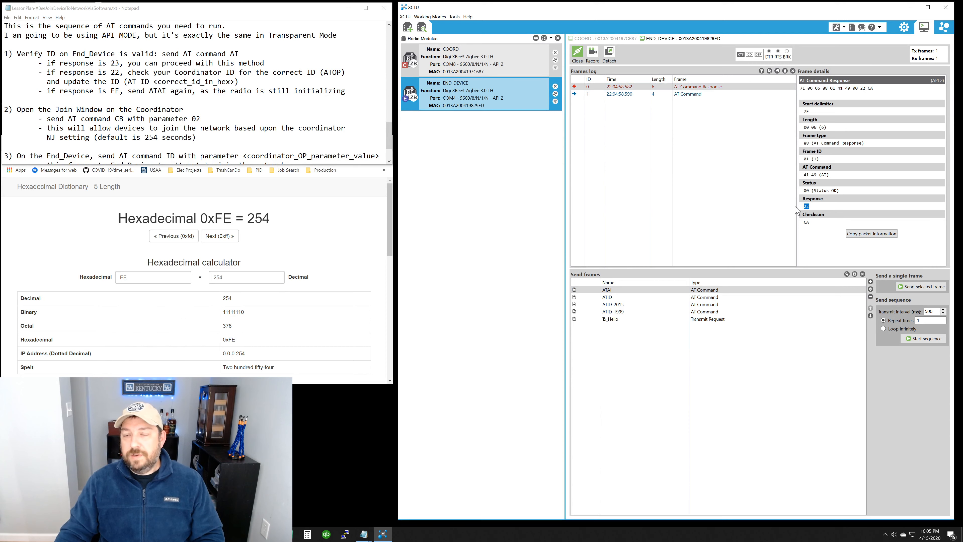
# Step: Look up the returned AI code in the lesson plan's status list and review its numbered joining steps
pyautogui.scroll(4, 158, 115)
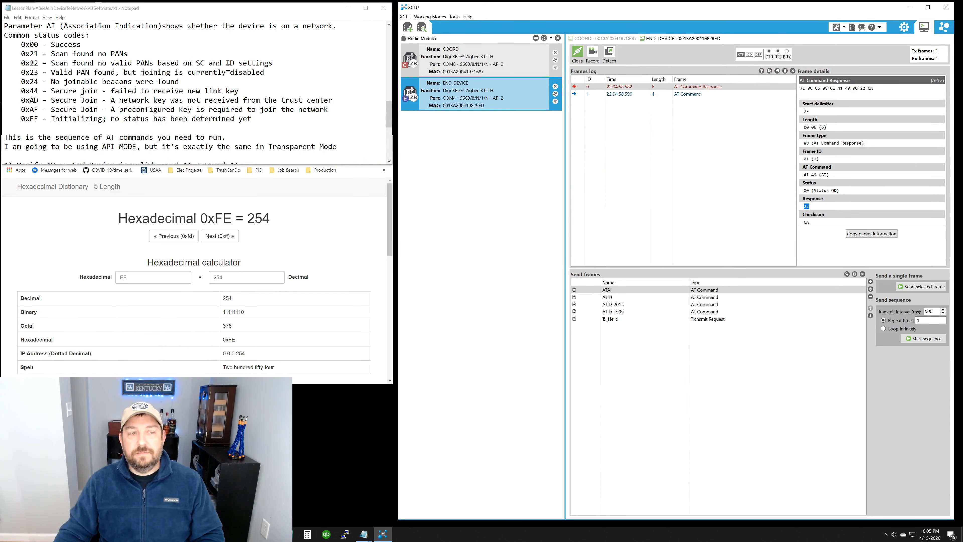
pyautogui.scroll(-3, 264, 93)
pyautogui.scroll(3, 265, 97)
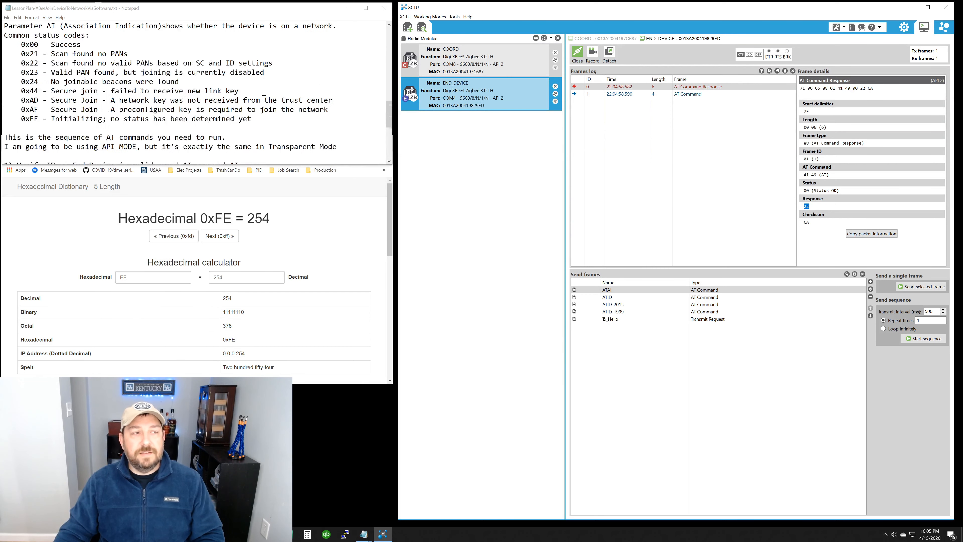
pyautogui.scroll(-4, 264, 98)
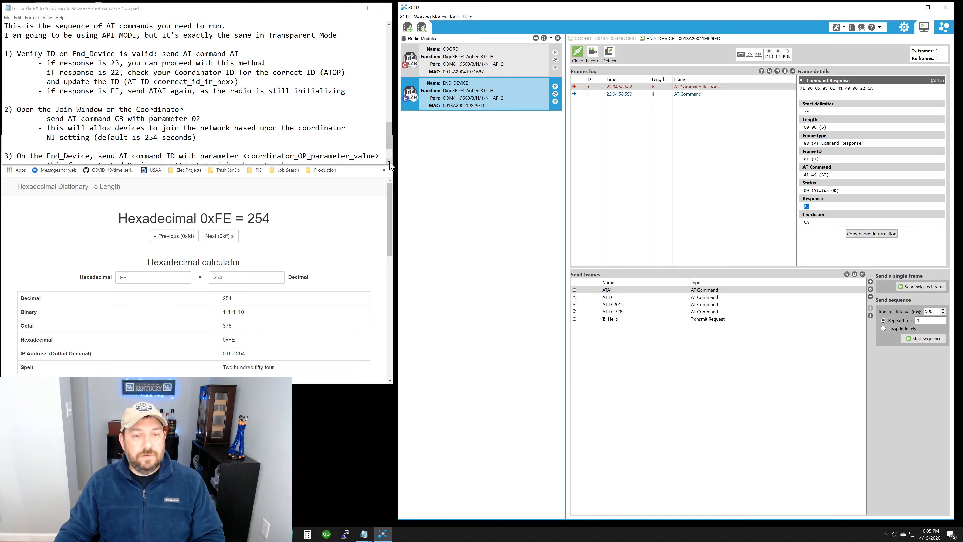
pyautogui.scroll(-2, 391, 162)
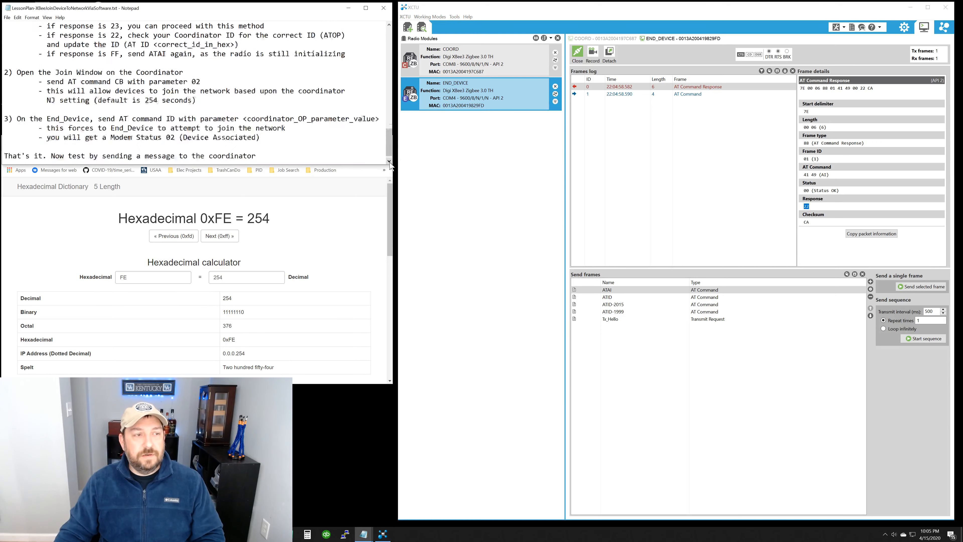
pyautogui.click(390, 25)
pyautogui.click(390, 25)
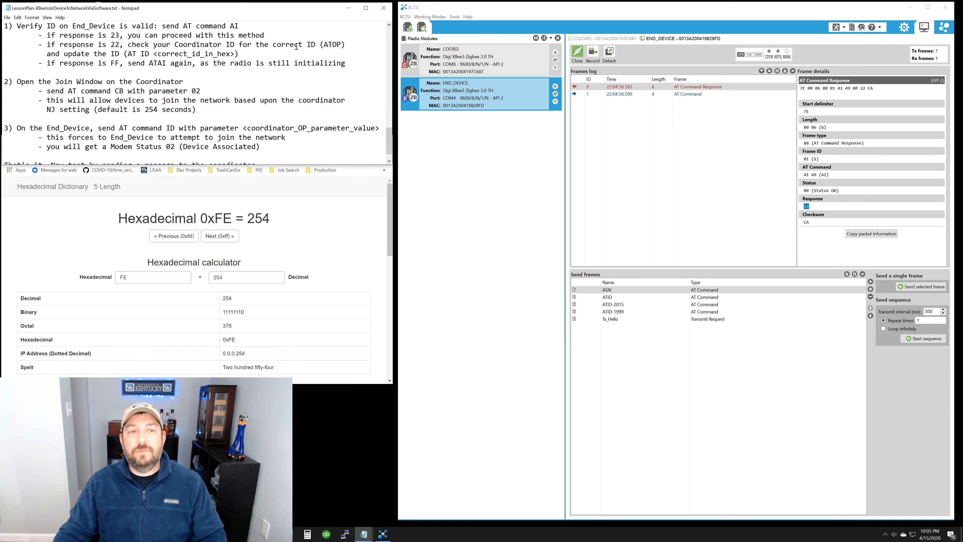
# Step: Try twice to send the ATOP frame from COORD's console, dismissing the error each time
pyautogui.click(479, 55)
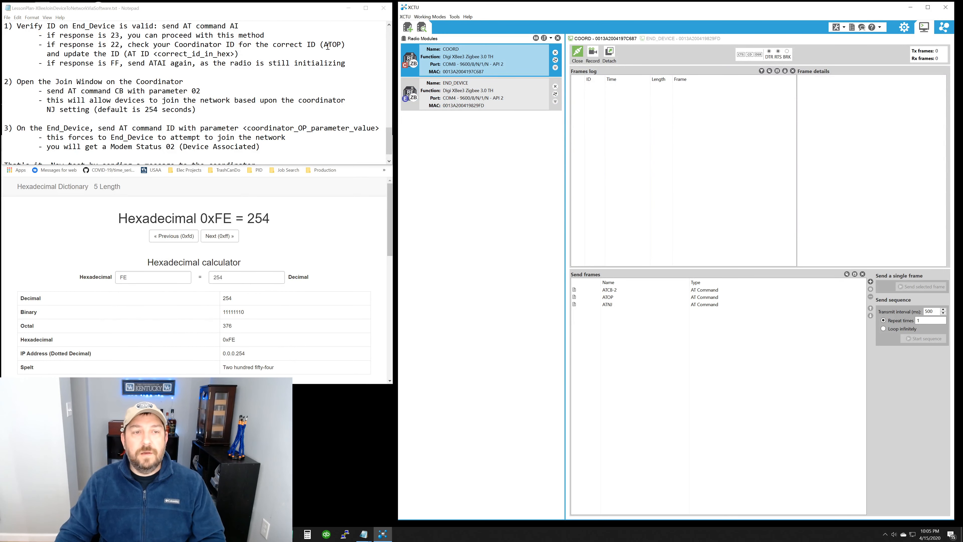
pyautogui.click(622, 298)
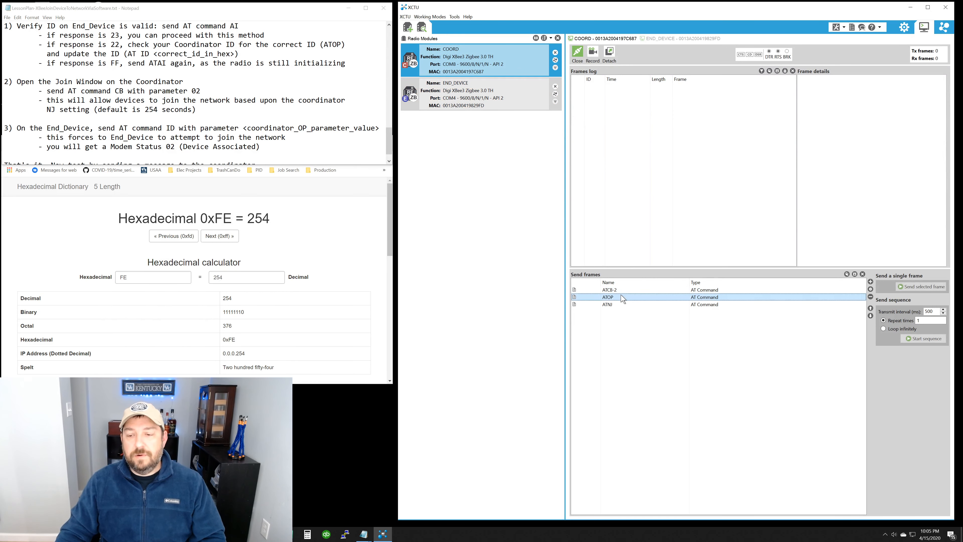
pyautogui.click(921, 287)
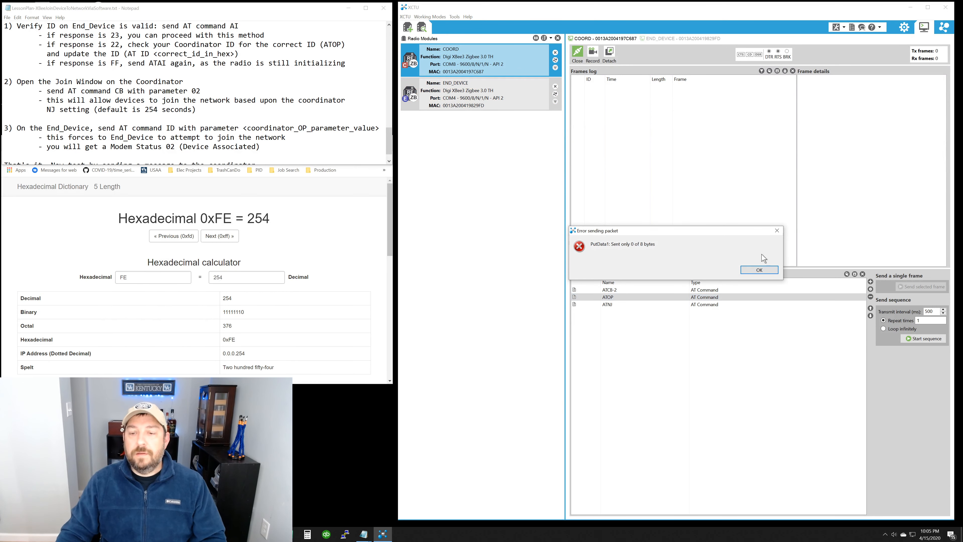
pyautogui.click(760, 270)
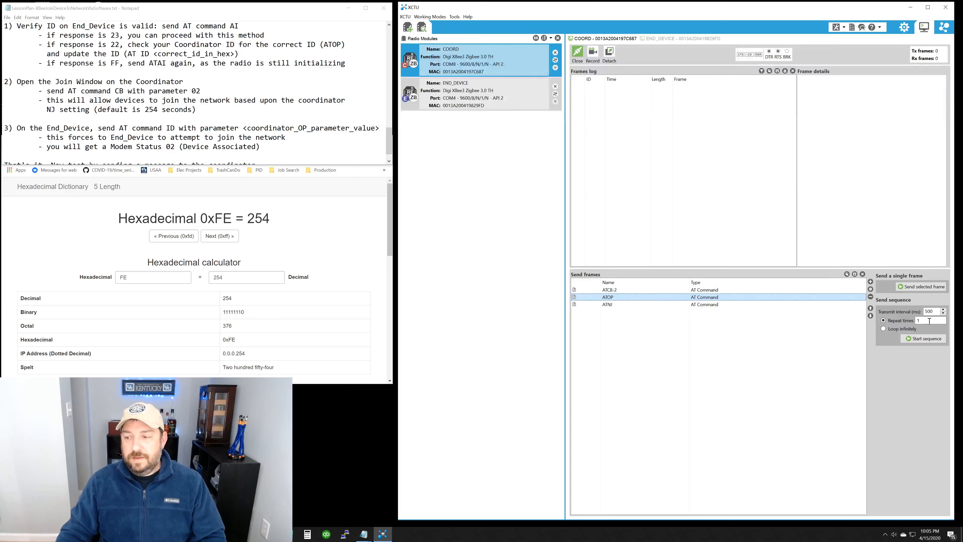
pyautogui.click(922, 287)
pyautogui.click(760, 269)
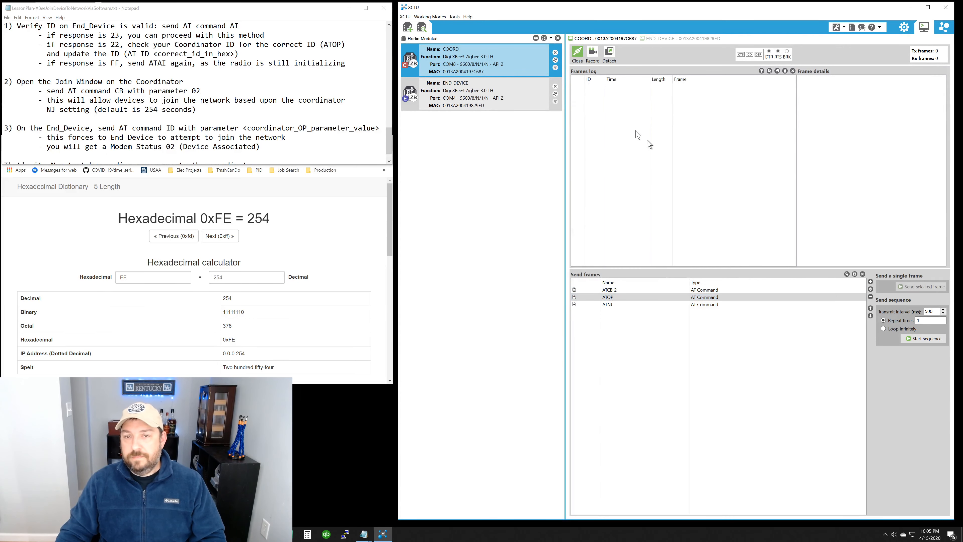
# Step: Remove COORD from the radio modules and add it back by running device discovery on ports COM4 and COM8
pyautogui.click(555, 53)
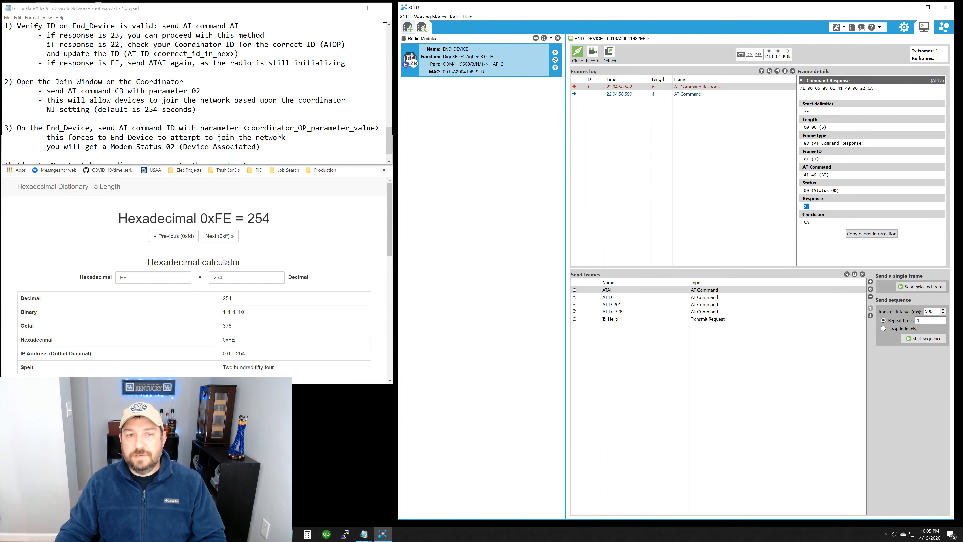
pyautogui.click(405, 17)
pyautogui.click(433, 33)
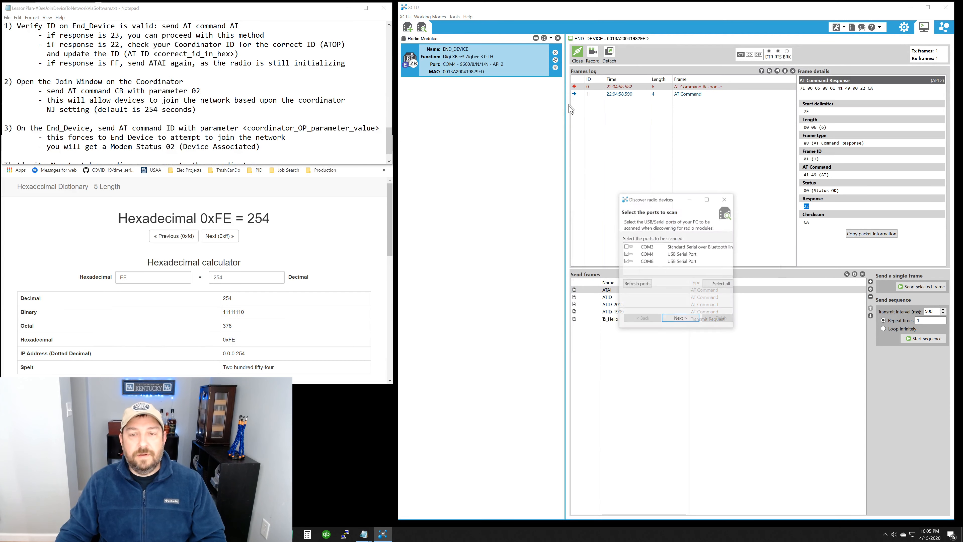
pyautogui.click(649, 263)
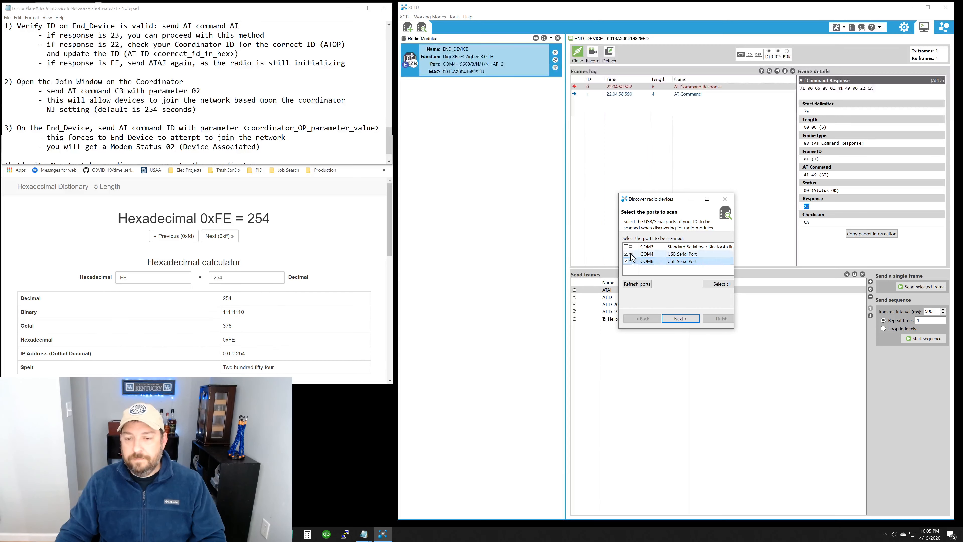
pyautogui.click(676, 318)
pyautogui.click(721, 320)
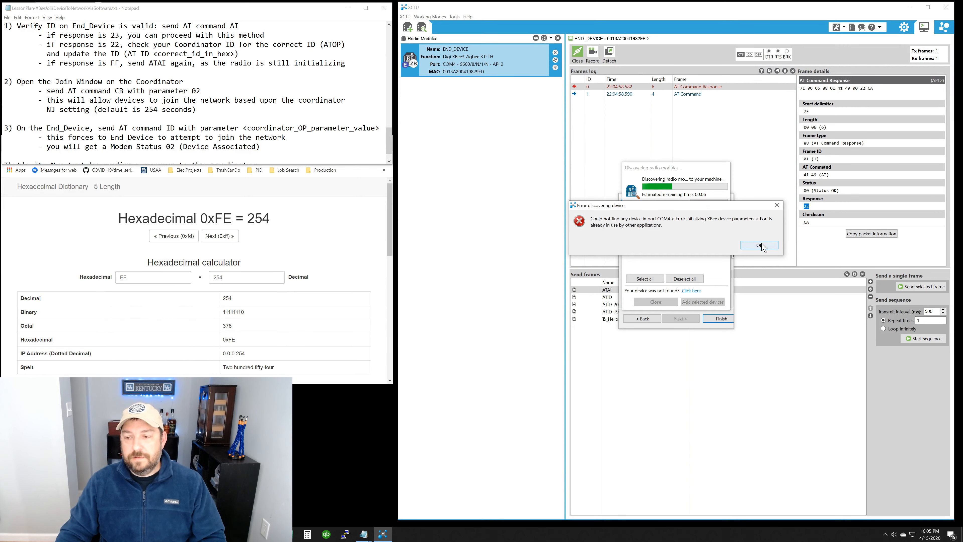
pyautogui.click(759, 244)
pyautogui.click(706, 302)
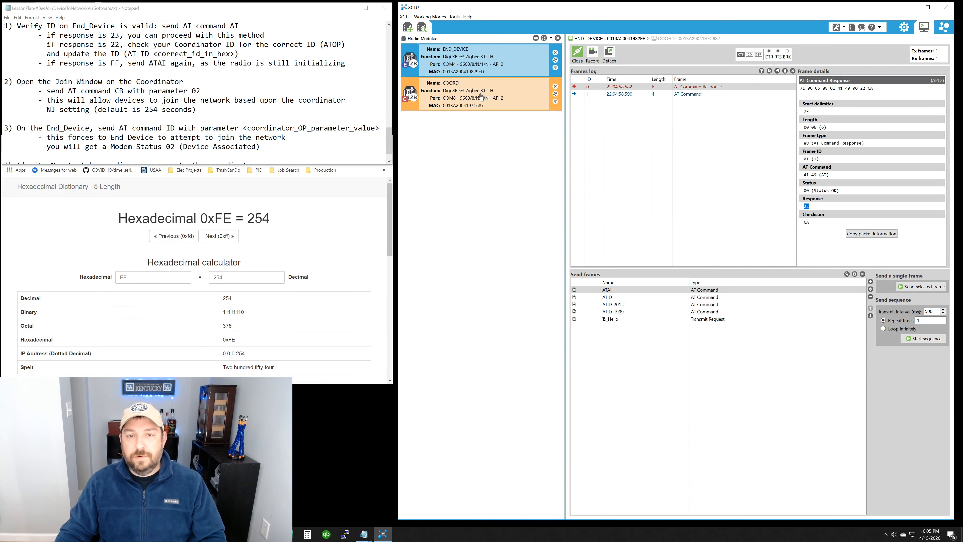
# Step: Open COORD's console connection and load the frames list from coordinator_open_join_window.xml
pyautogui.click(577, 55)
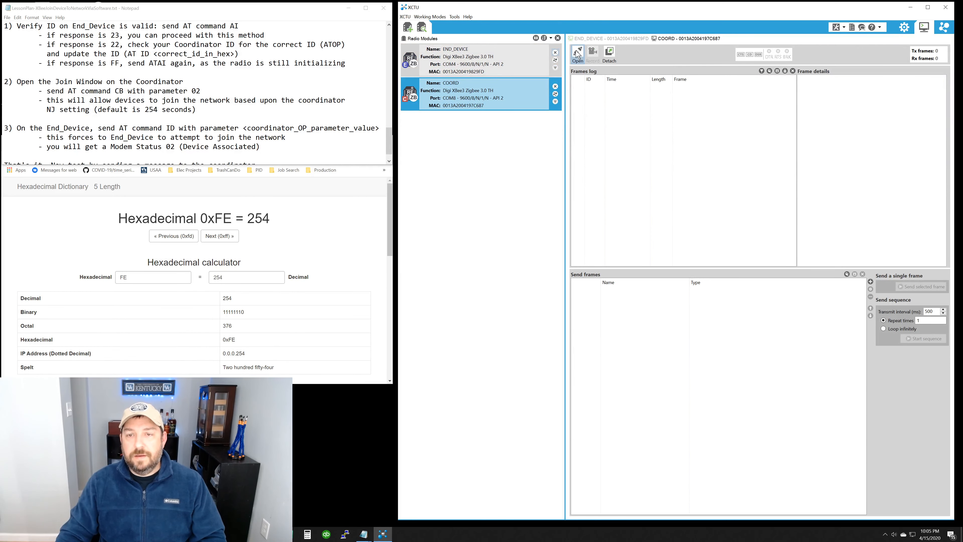
pyautogui.click(847, 274)
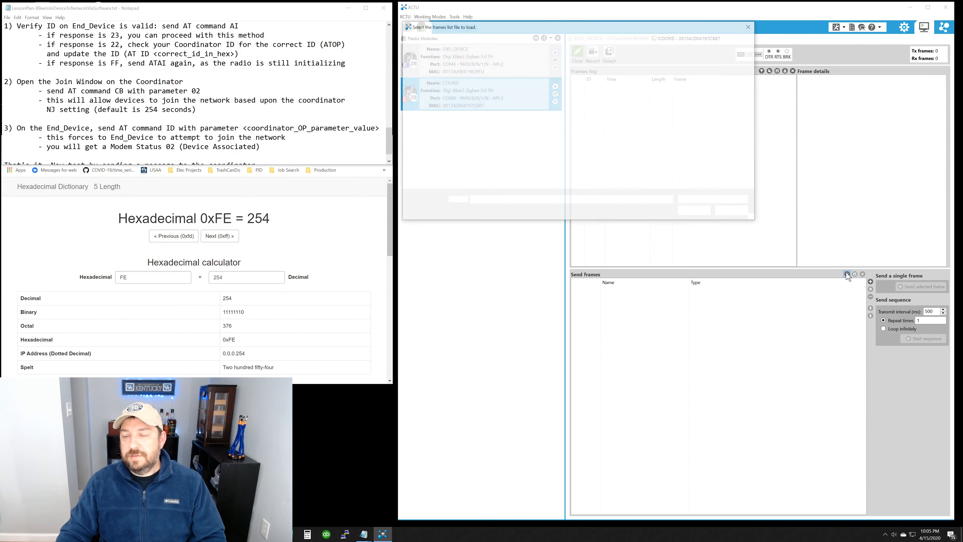
pyautogui.doubleClick(533, 82)
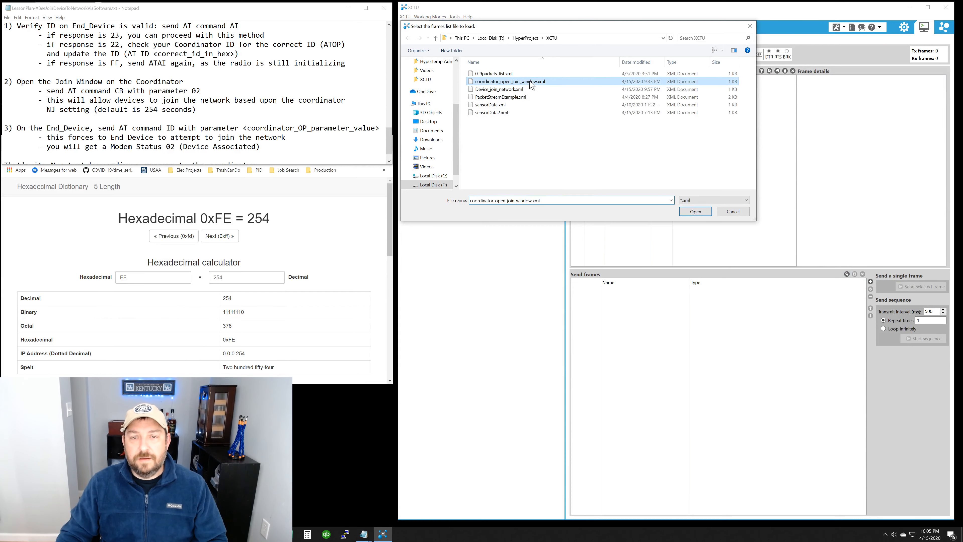
# Step: Send the ATOP frame to COORD and inspect the sent command and the Response field of its AT Command Response
pyautogui.click(716, 298)
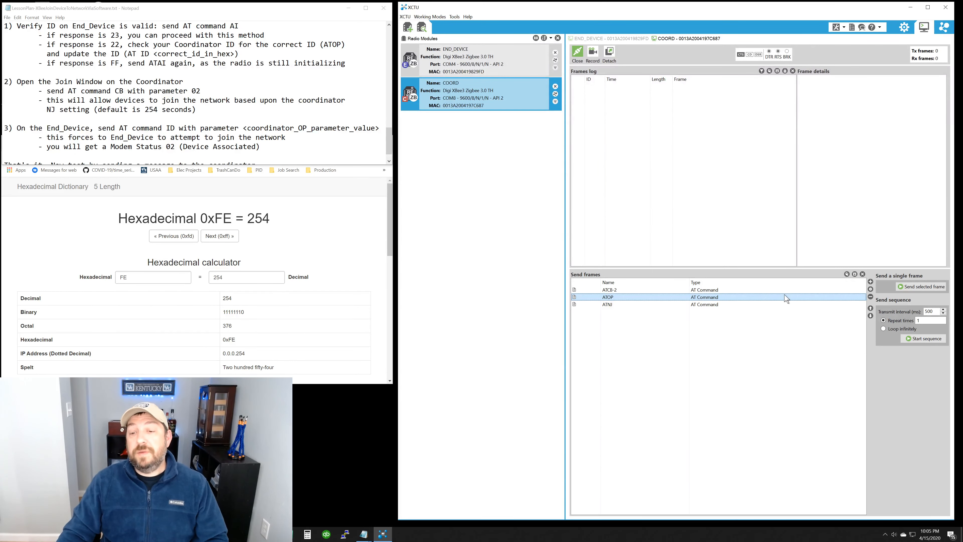
pyautogui.click(923, 287)
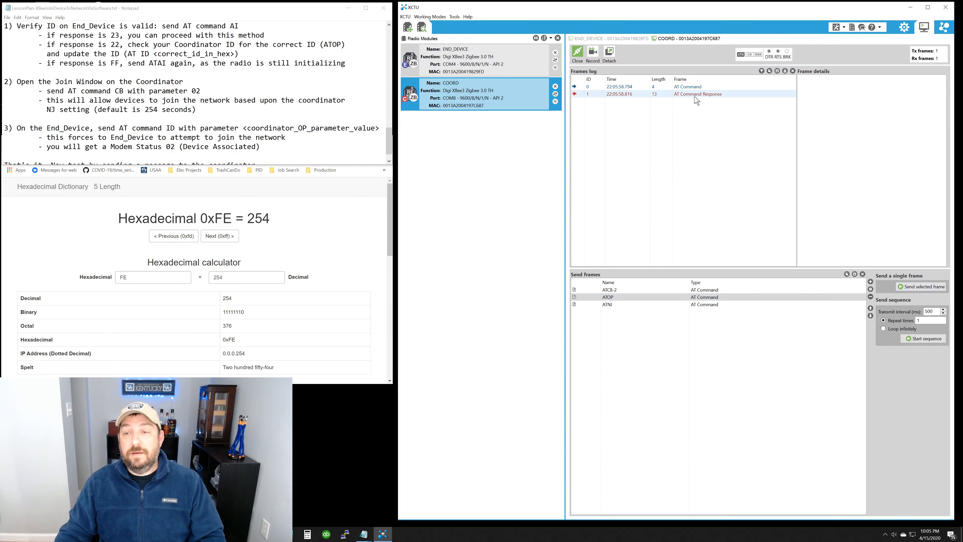
pyautogui.click(688, 87)
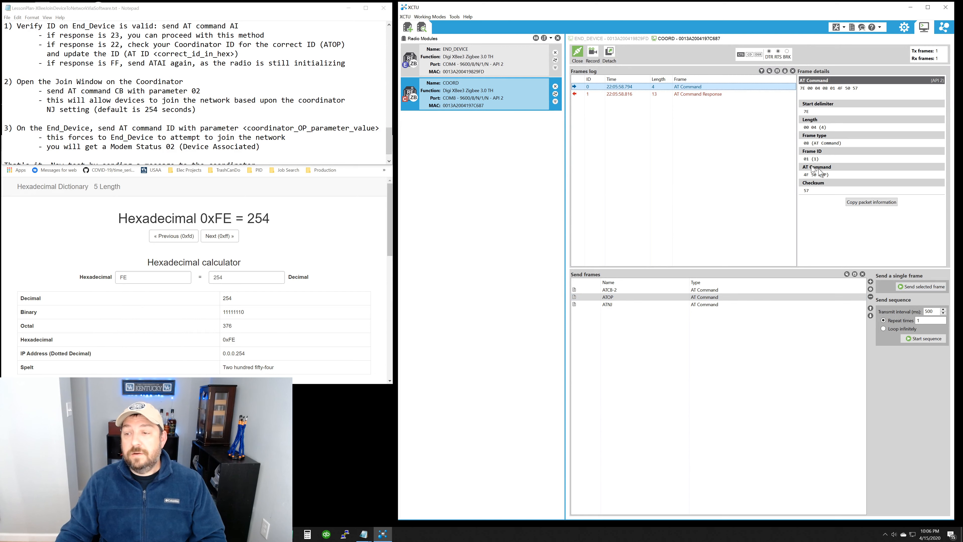
pyautogui.click(720, 94)
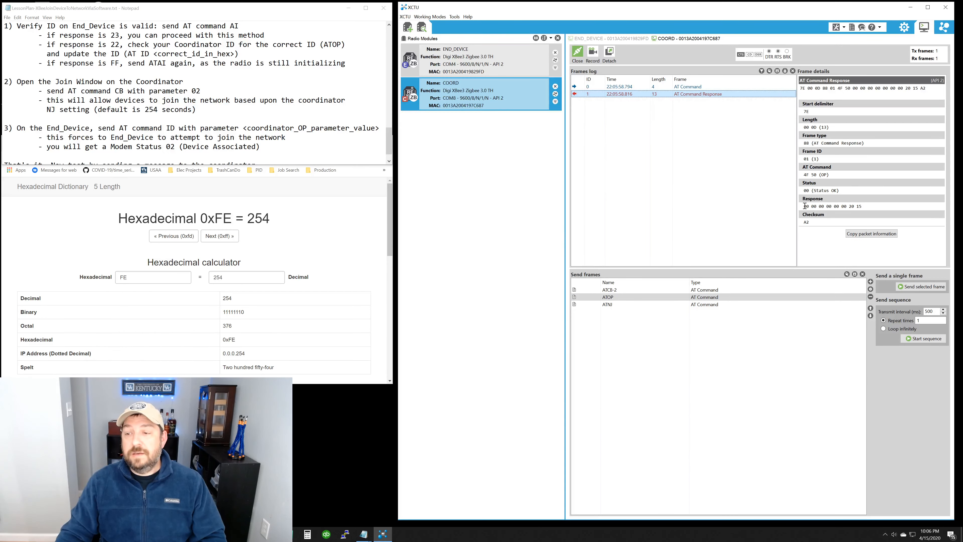
pyautogui.moveTo(805, 206); pyautogui.dragTo(886, 212)
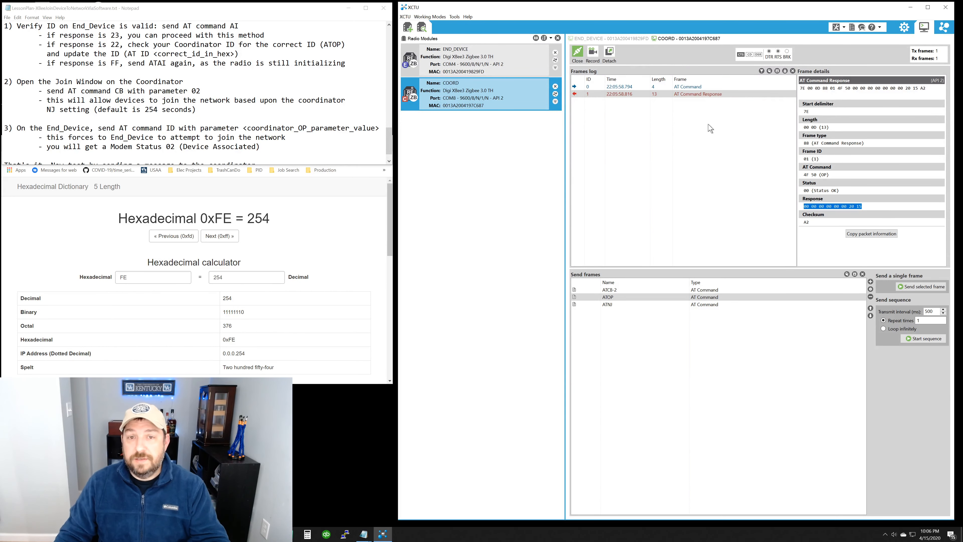
# Step: Review the hexadecimal parameter value of END_DEVICE's ATID-2015 frame in the Frames Generator, accepting the frame as it is
pyautogui.click(507, 65)
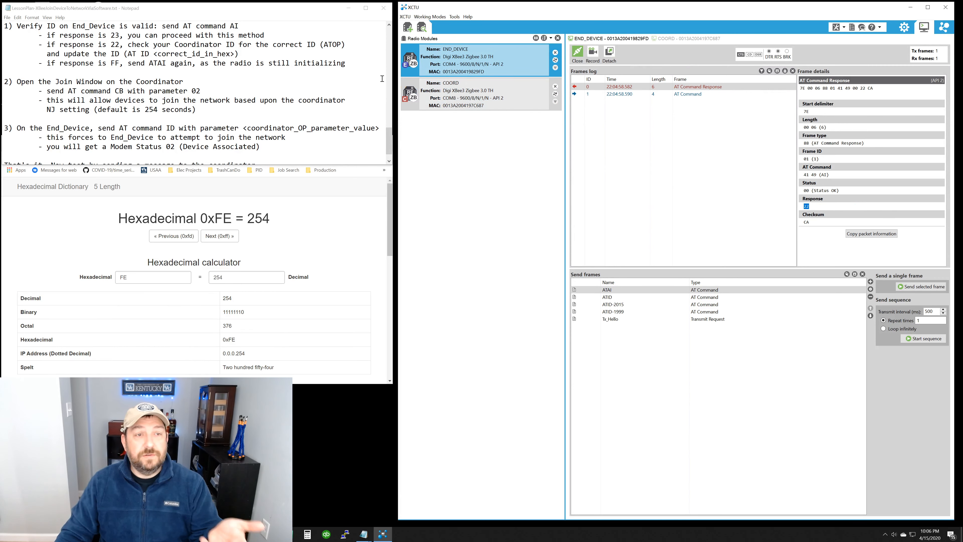
pyautogui.click(638, 306)
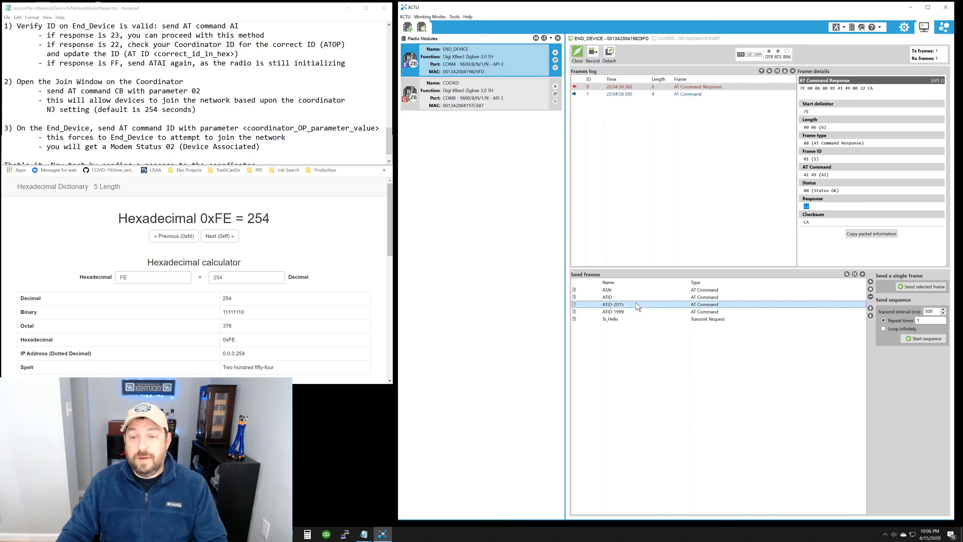
pyautogui.doubleClick(734, 308)
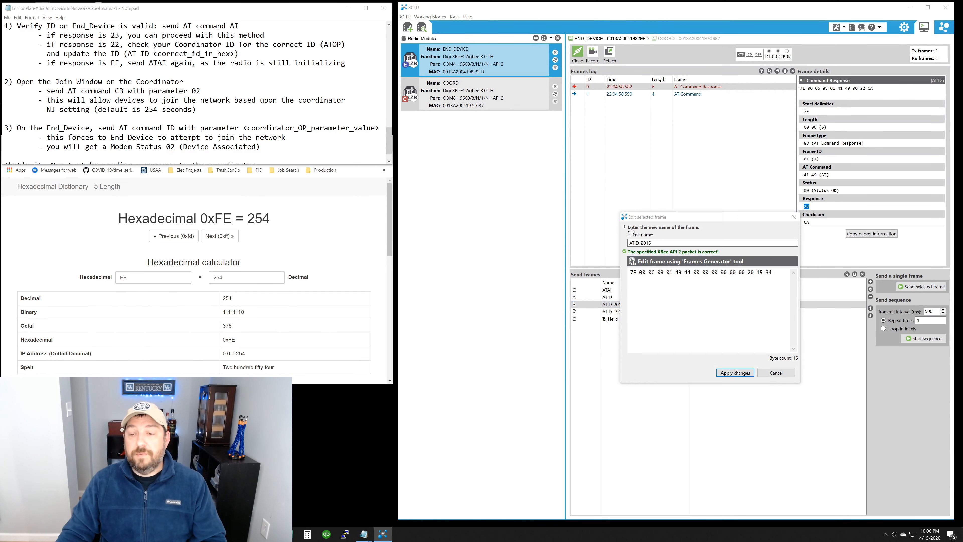
pyautogui.moveTo(648, 205); pyautogui.dragTo(521, 84)
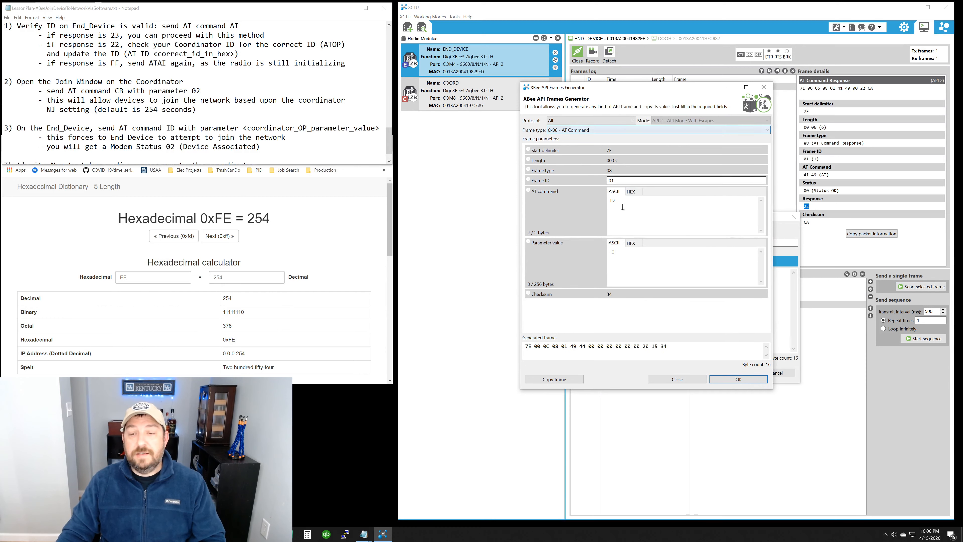
pyautogui.click(631, 243)
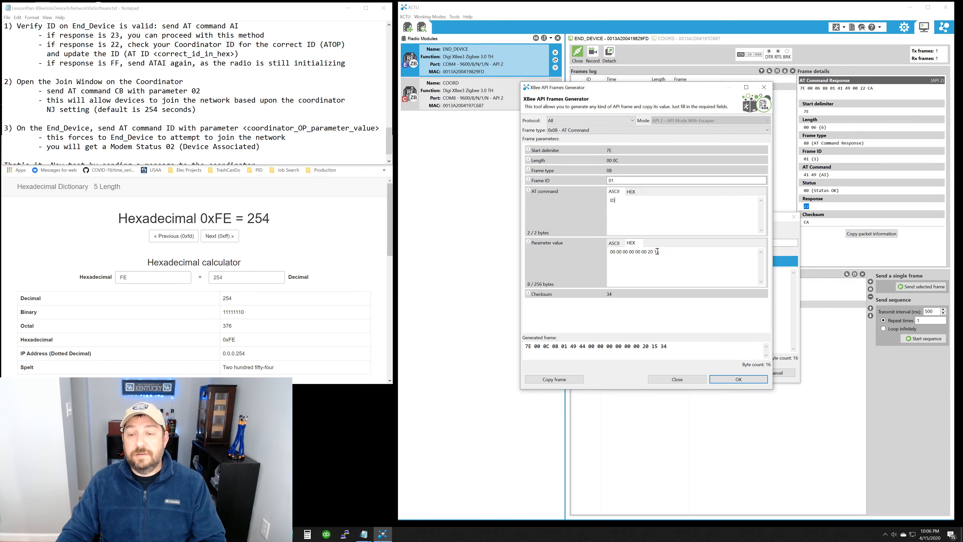
pyautogui.moveTo(612, 252); pyautogui.dragTo(681, 247)
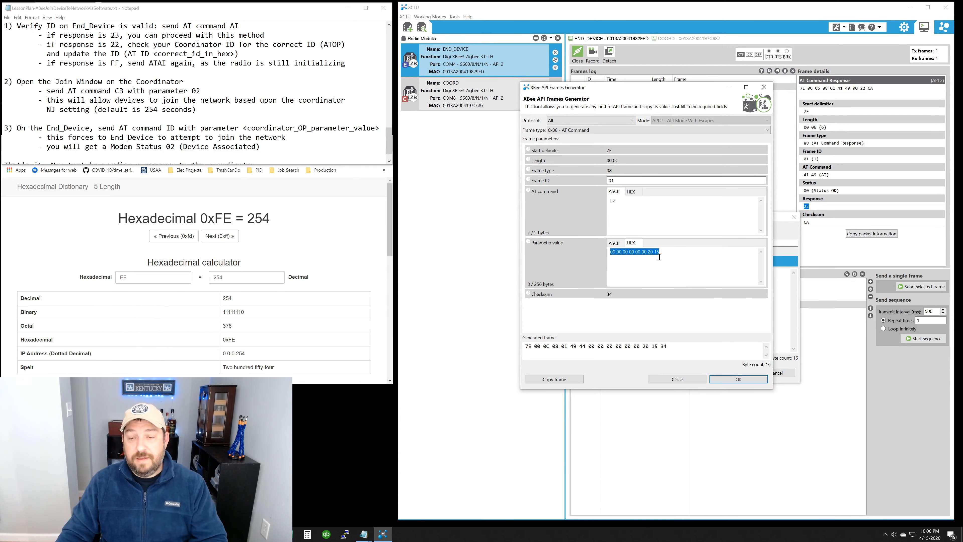
pyautogui.click(735, 380)
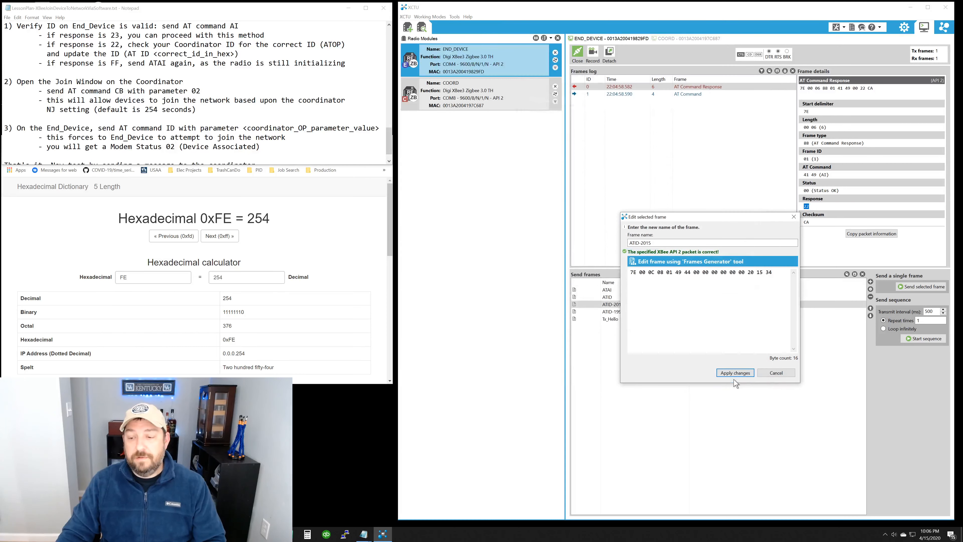
pyautogui.click(749, 373)
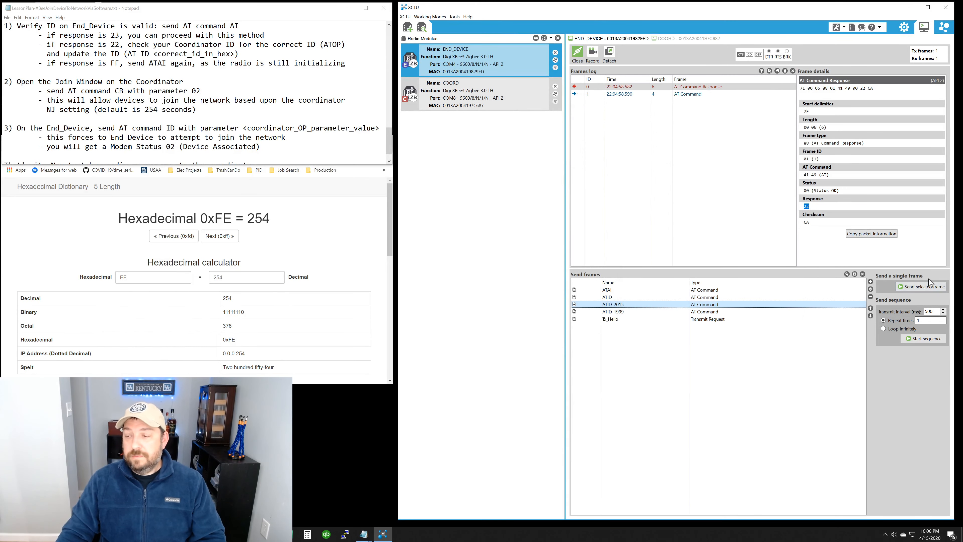
# Step: Send the ATID-2015 frame to END_DEVICE, check its AT Command Response, and query the association status again with ATAI
pyautogui.click(923, 288)
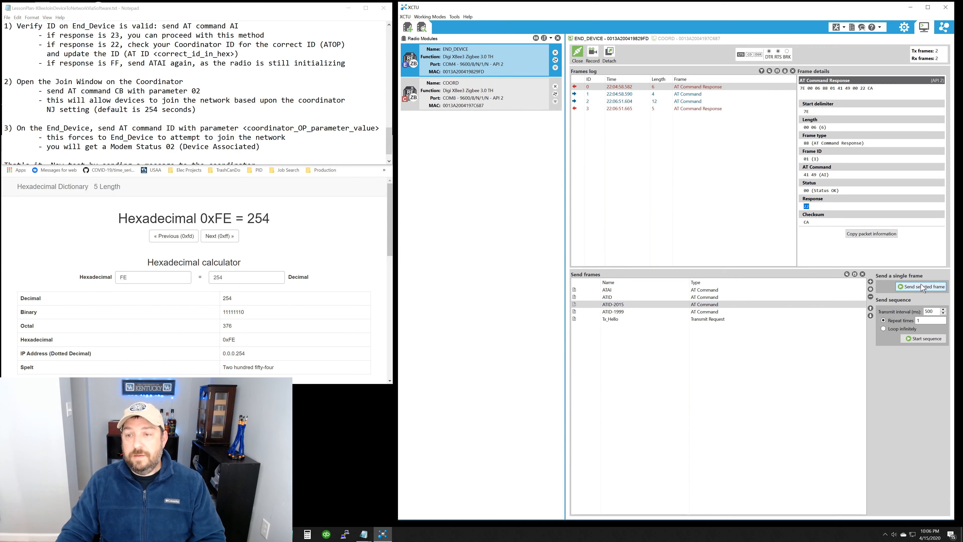
pyautogui.click(697, 108)
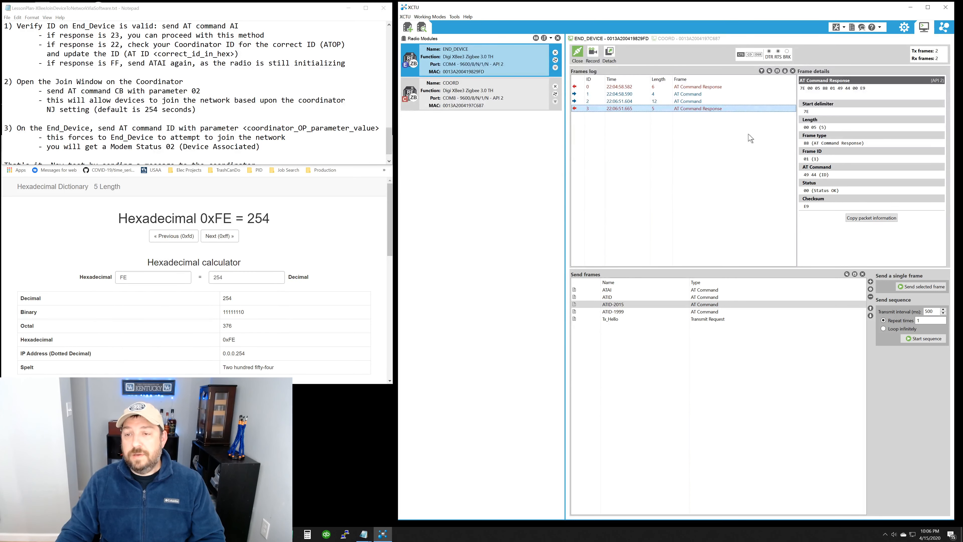
pyautogui.click(623, 291)
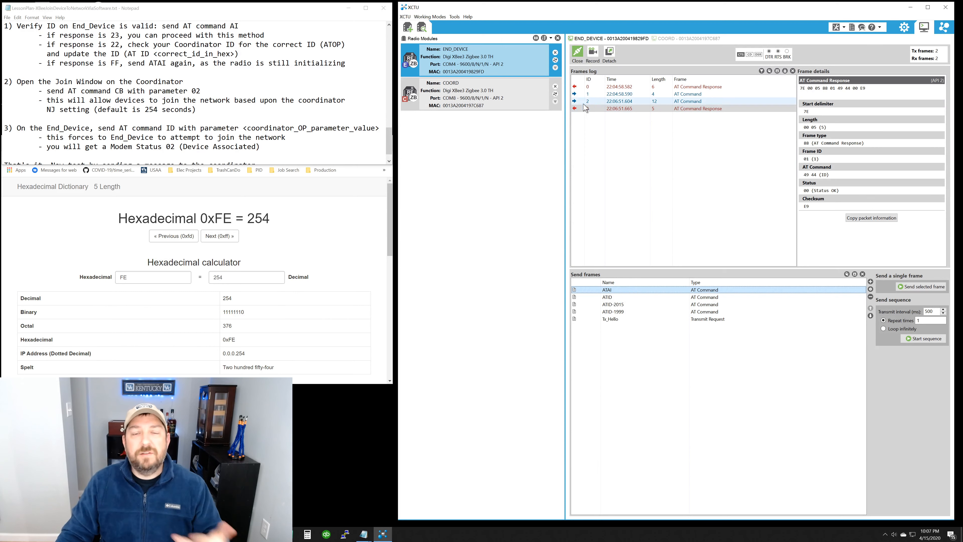
pyautogui.click(923, 288)
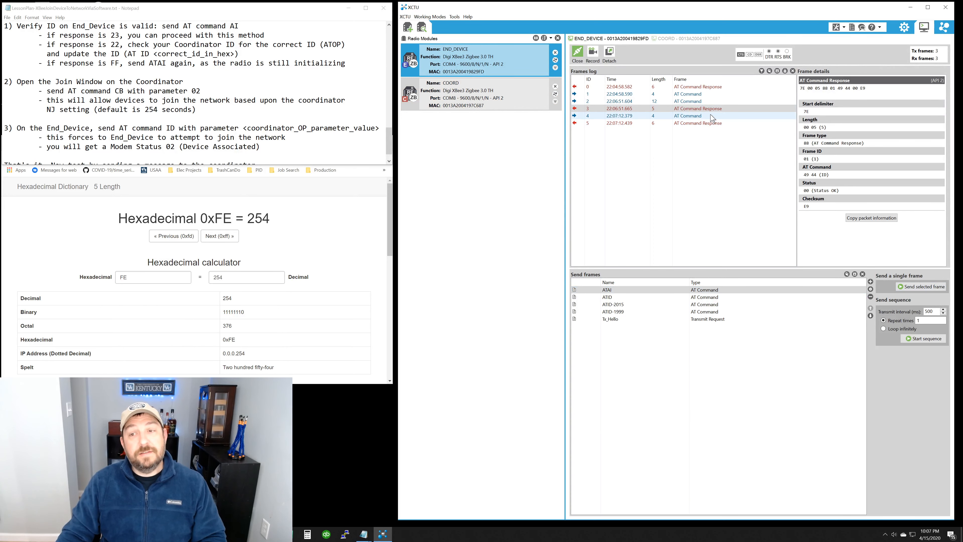
# Step: Inspect the Response field of END_DEVICE's latest AT Command Response to the ATAI query
pyautogui.click(705, 118)
pyautogui.click(713, 124)
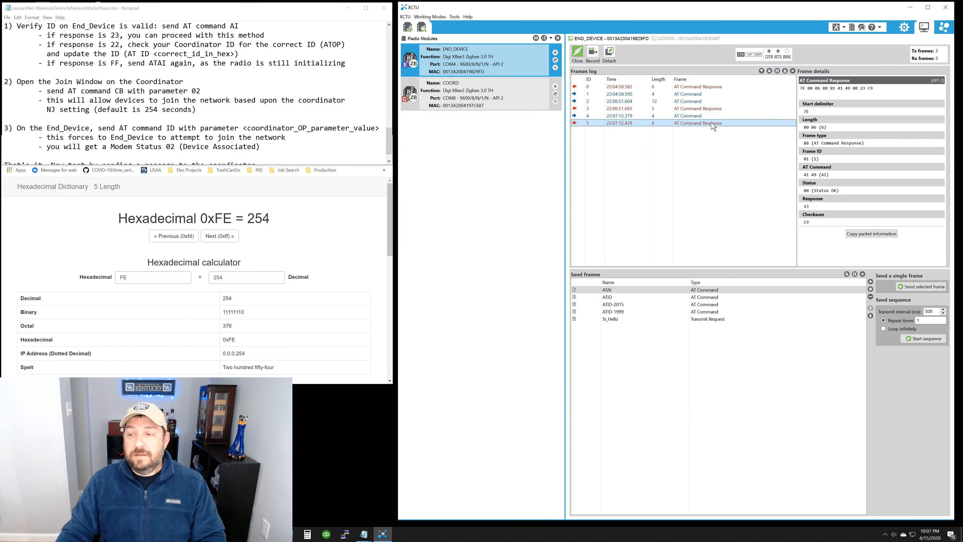
pyautogui.moveTo(816, 208); pyautogui.dragTo(806, 208)
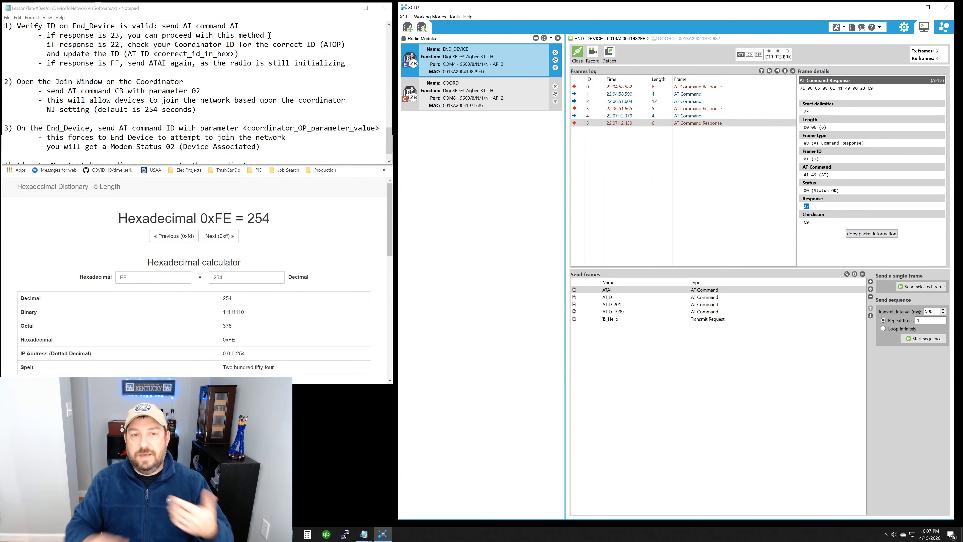
# Step: Look up the returned association status code in the Notepad lesson plan and review the sequence of join commands
pyautogui.click(391, 25)
pyautogui.click(391, 26)
pyautogui.click(390, 25)
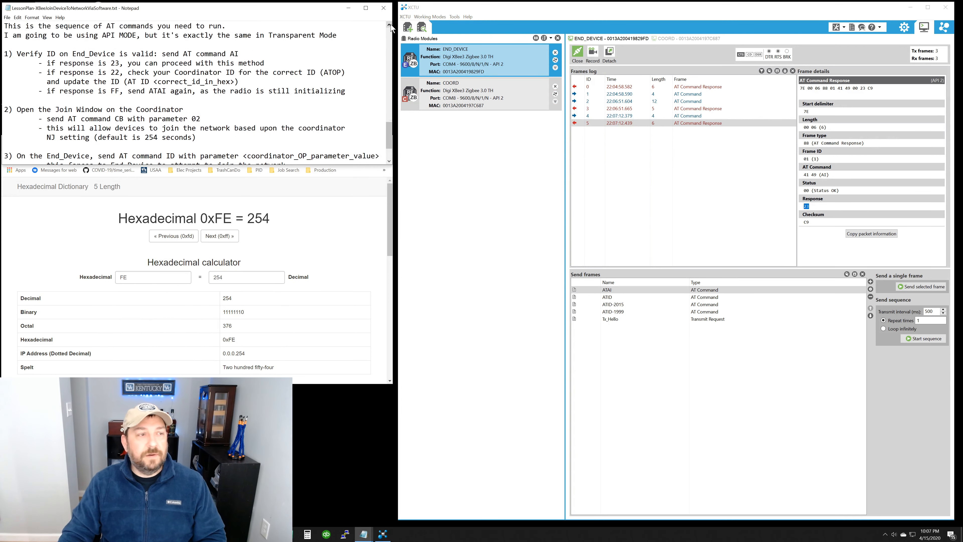
pyautogui.click(391, 25)
pyautogui.click(391, 26)
pyautogui.click(390, 26)
pyautogui.click(390, 25)
pyautogui.click(391, 26)
pyautogui.click(390, 25)
pyautogui.click(391, 25)
pyautogui.click(390, 25)
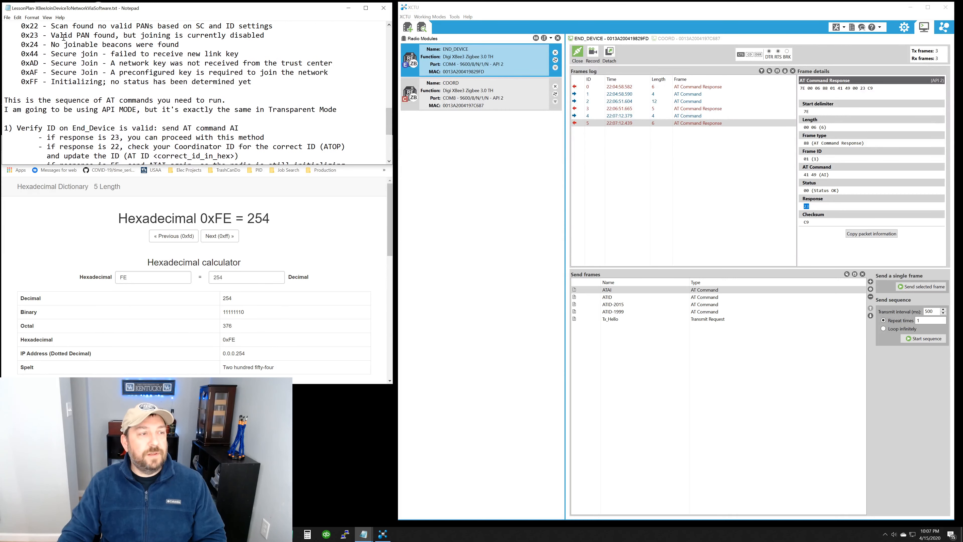
pyautogui.moveTo(55, 36); pyautogui.dragTo(271, 37)
pyautogui.click(283, 69)
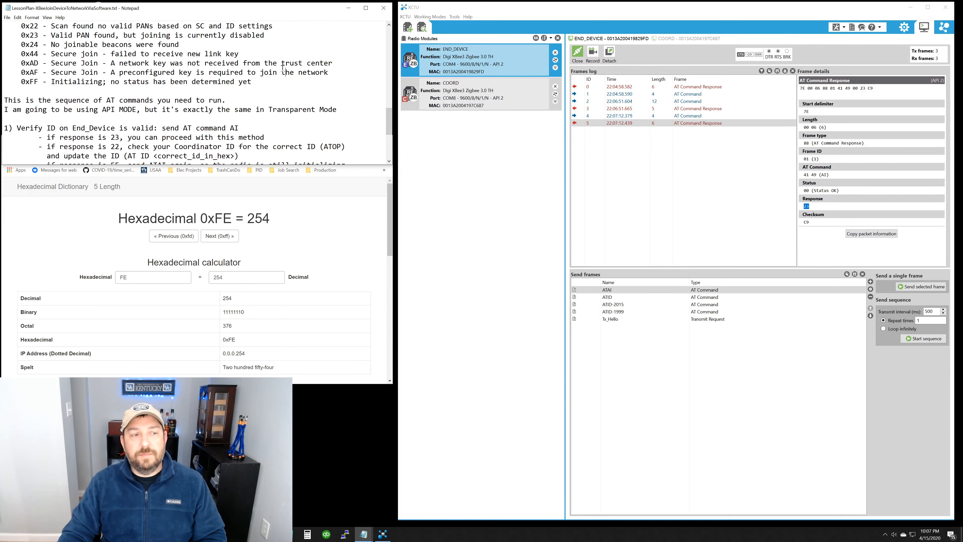
pyautogui.scroll(-3, 287, 78)
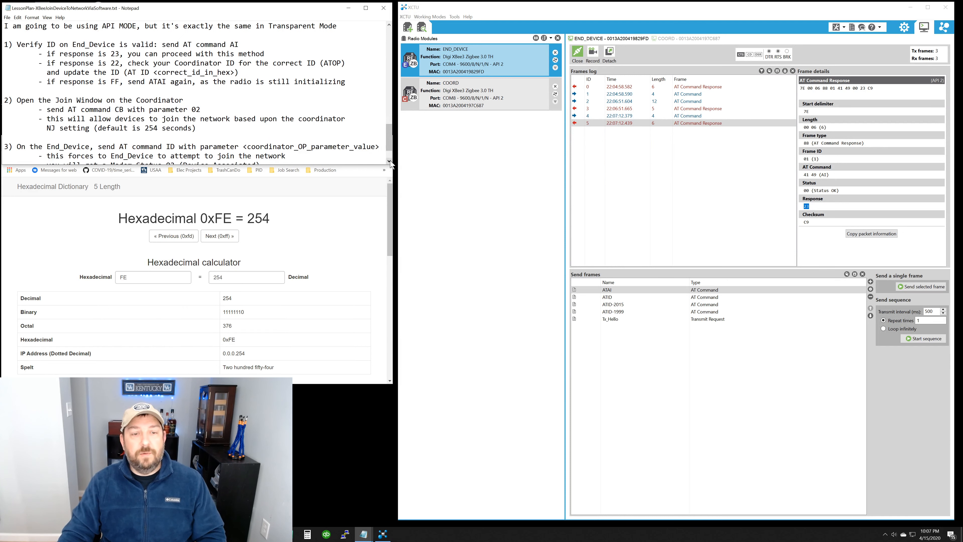
pyautogui.scroll(-1, 390, 60)
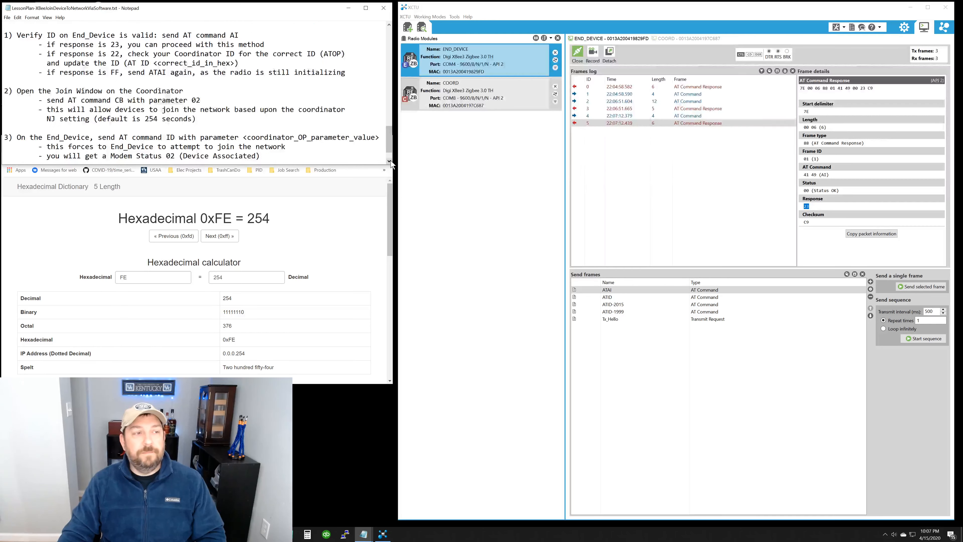
pyautogui.click(390, 24)
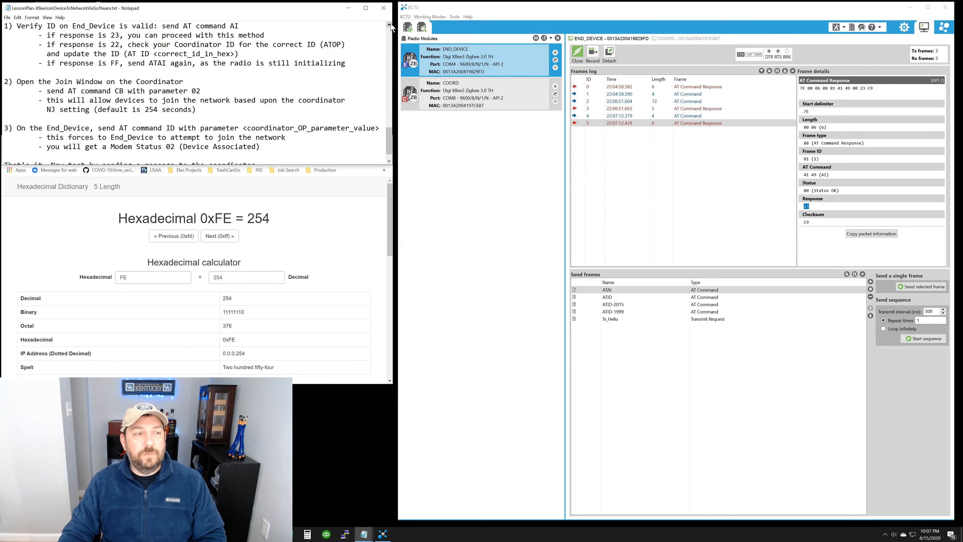
# Step: Review COORD's ATCB-2 frame in the Frames Generator, checking its parameter value in ASCII and hexadecimal, and accept the frame as it is
pyautogui.click(491, 95)
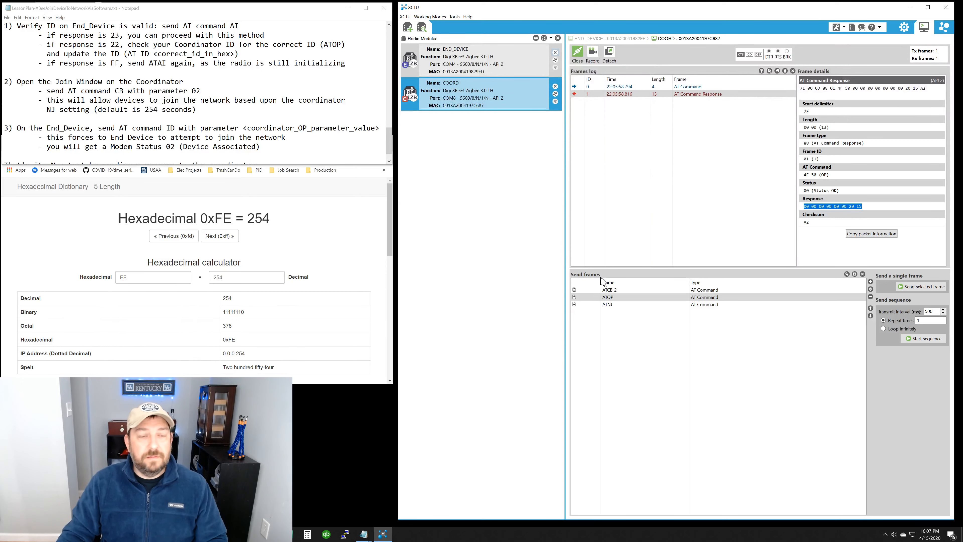
pyautogui.doubleClick(618, 290)
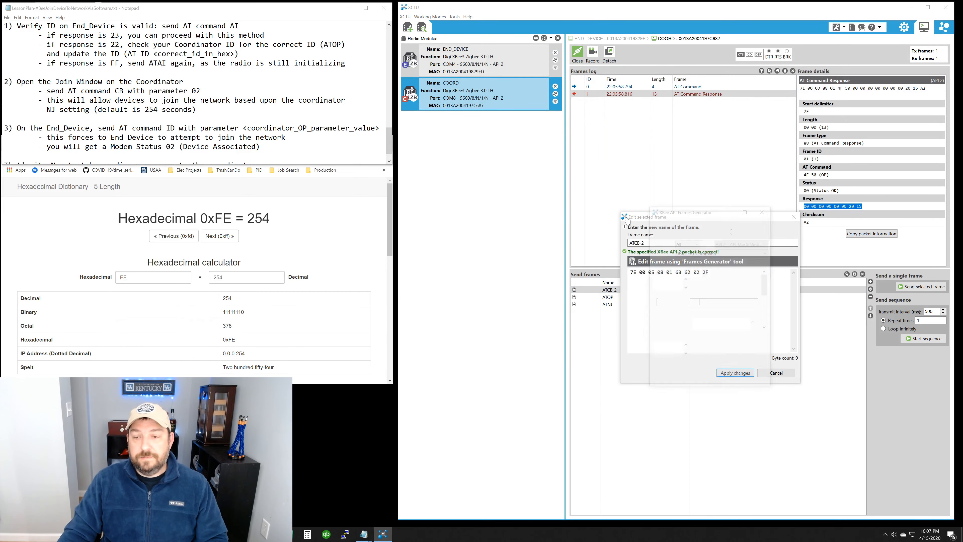
pyautogui.moveTo(648, 204); pyautogui.dragTo(544, 100)
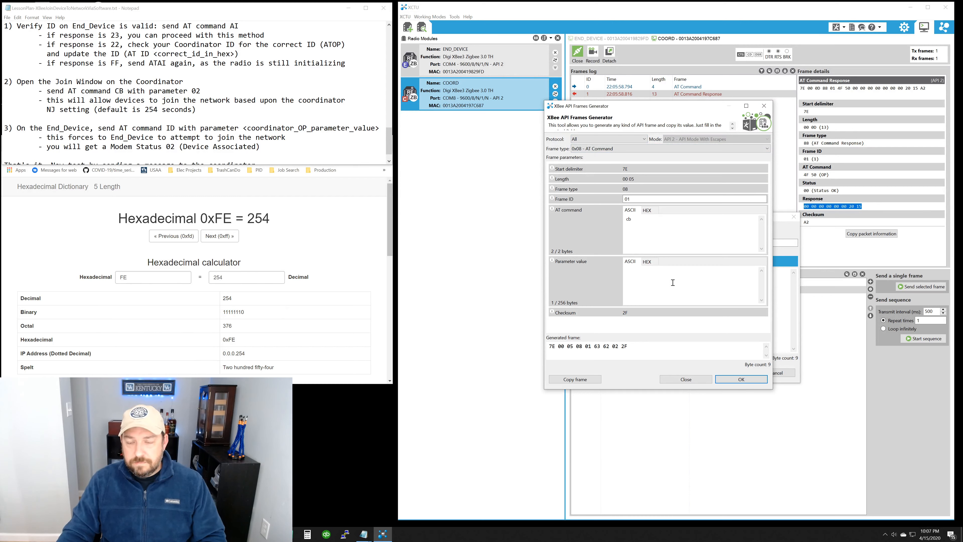
pyautogui.click(655, 265)
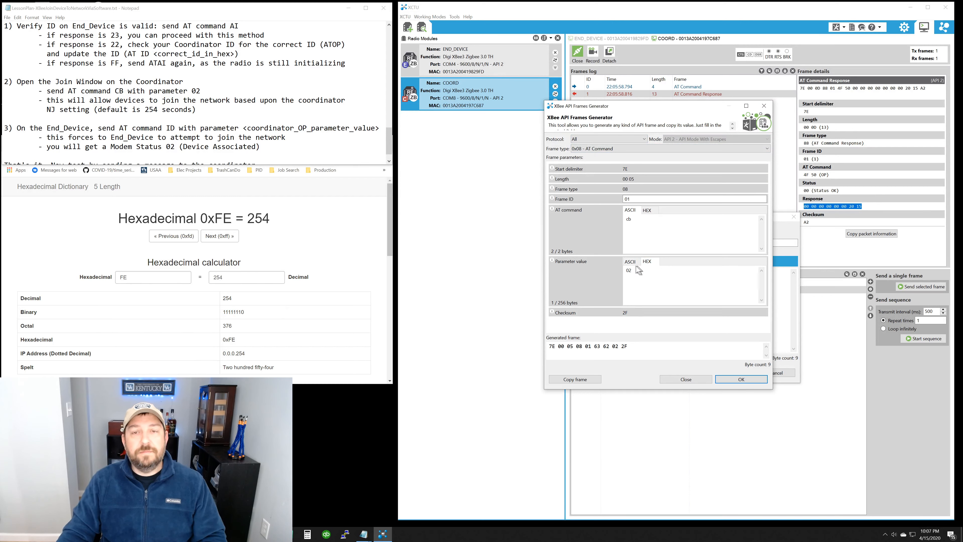
pyautogui.click(627, 265)
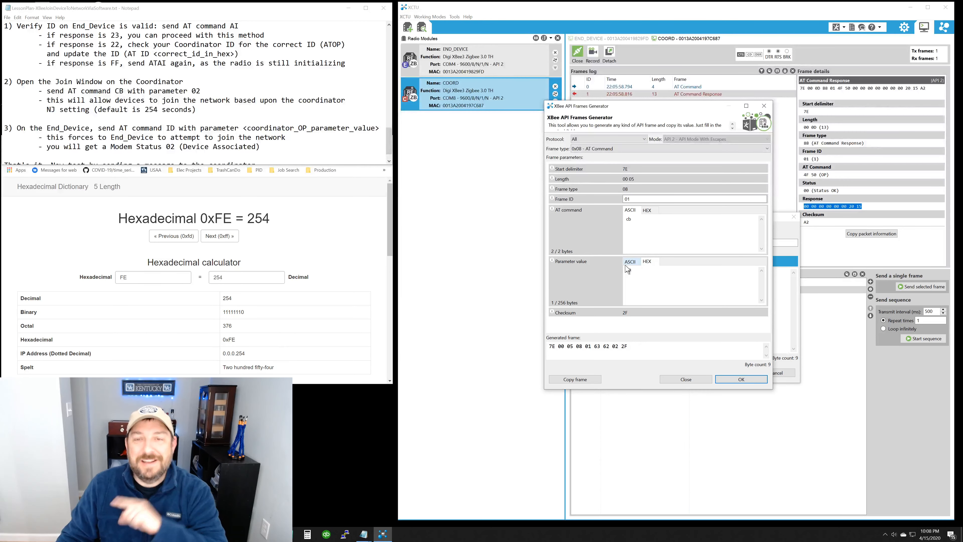
pyautogui.click(647, 262)
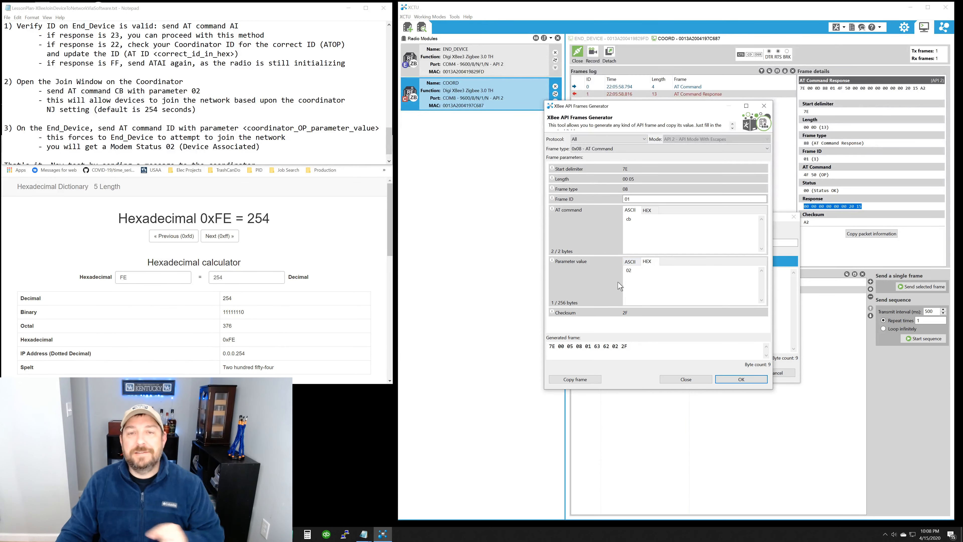
pyautogui.click(741, 381)
pyautogui.click(735, 373)
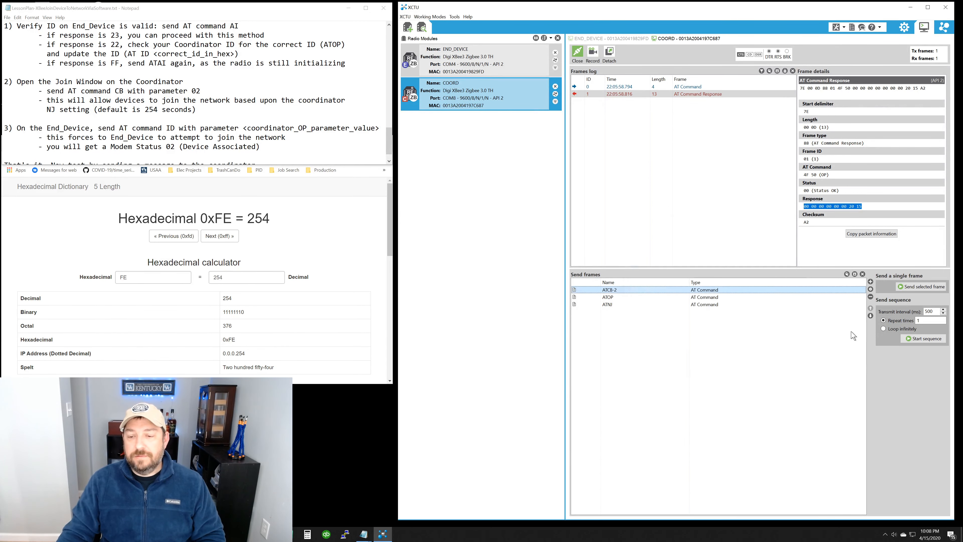
# Step: Send the ATCB-2 frame to COORD to open the join window, and inspect the sent command and its AT Command Response
pyautogui.click(916, 287)
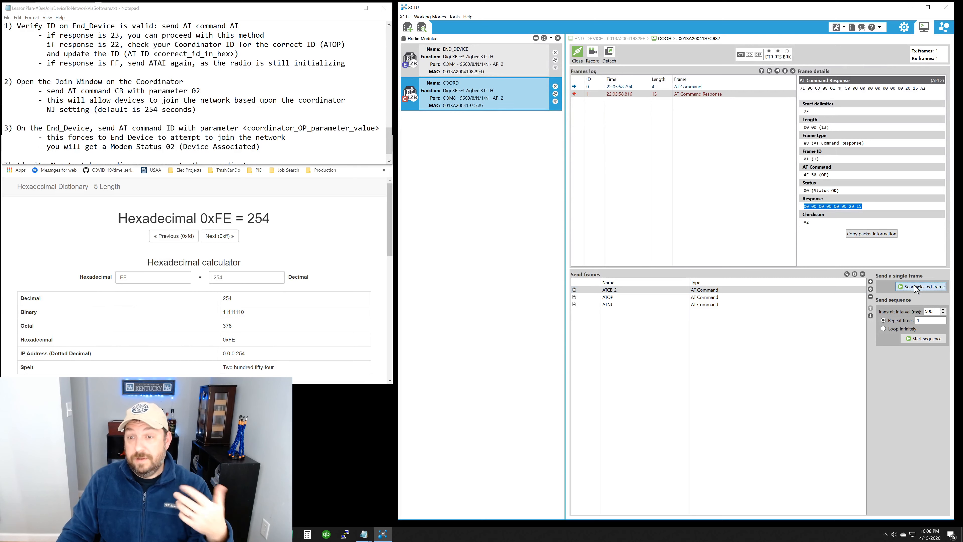
pyautogui.click(700, 101)
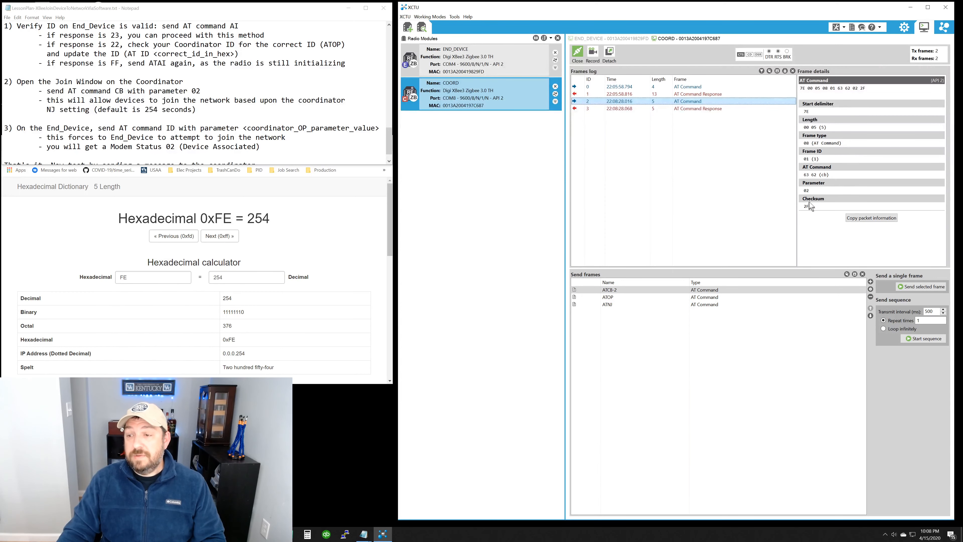
pyautogui.click(728, 111)
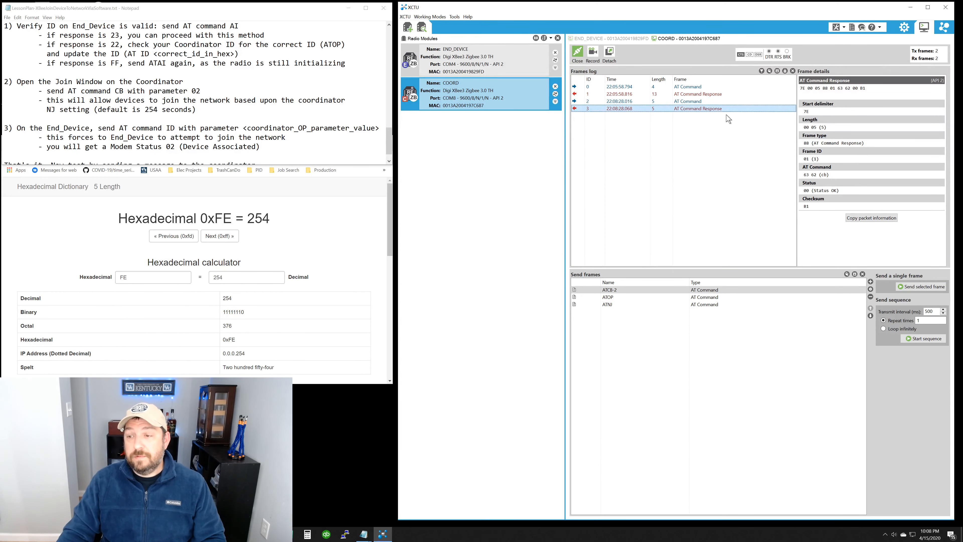
# Step: Return to END_DEVICE's console and inspect the newly received Explicit RX Indicator and first Modem Status frame
pyautogui.click(509, 60)
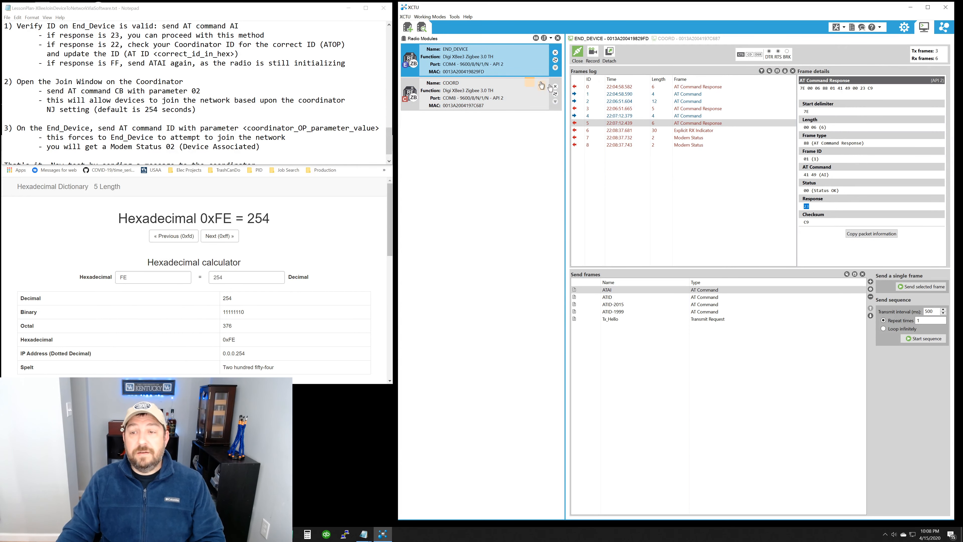
pyautogui.click(692, 127)
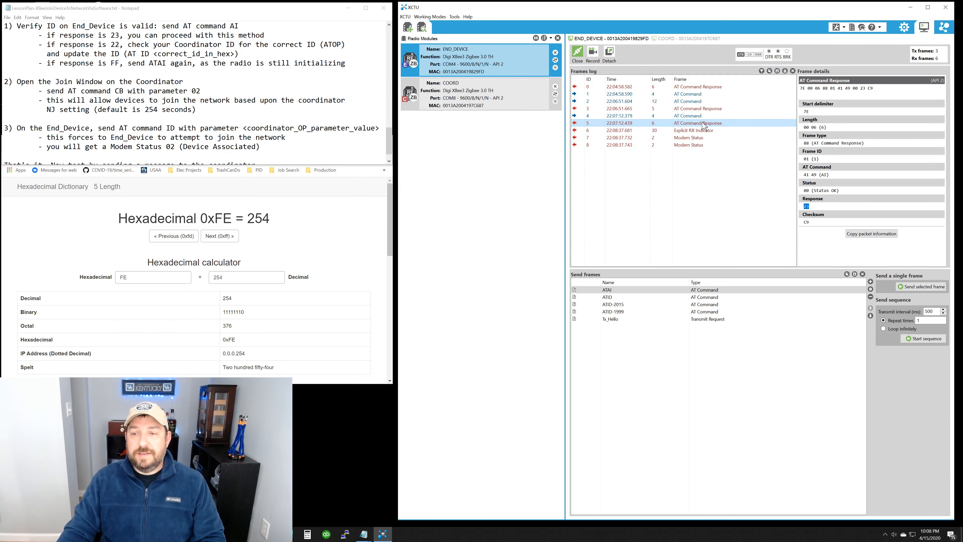
pyautogui.click(692, 130)
pyautogui.click(693, 137)
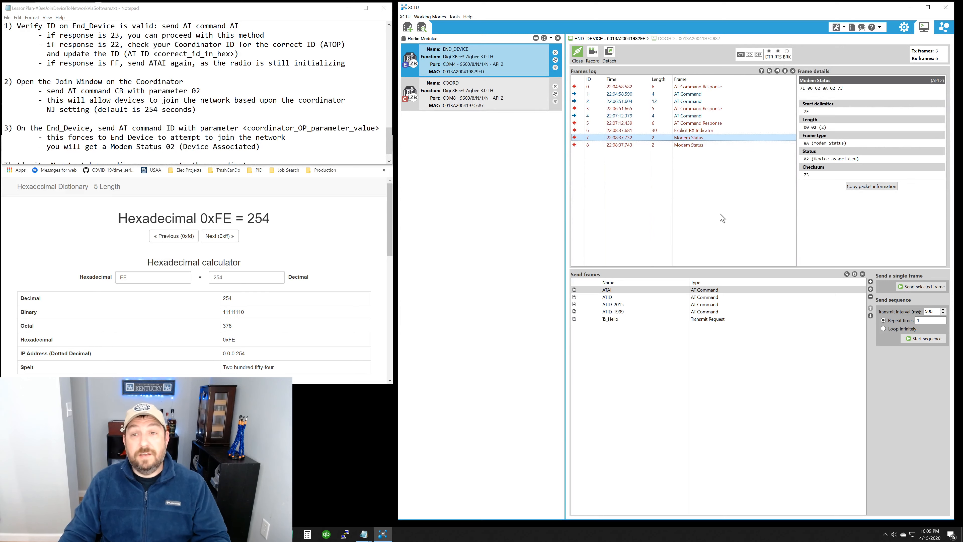
# Step: Highlight the AI response rules in the lesson plan and send the ATID-2015 frame to END_DEVICE again
pyautogui.moveTo(43, 34); pyautogui.dragTo(223, 65)
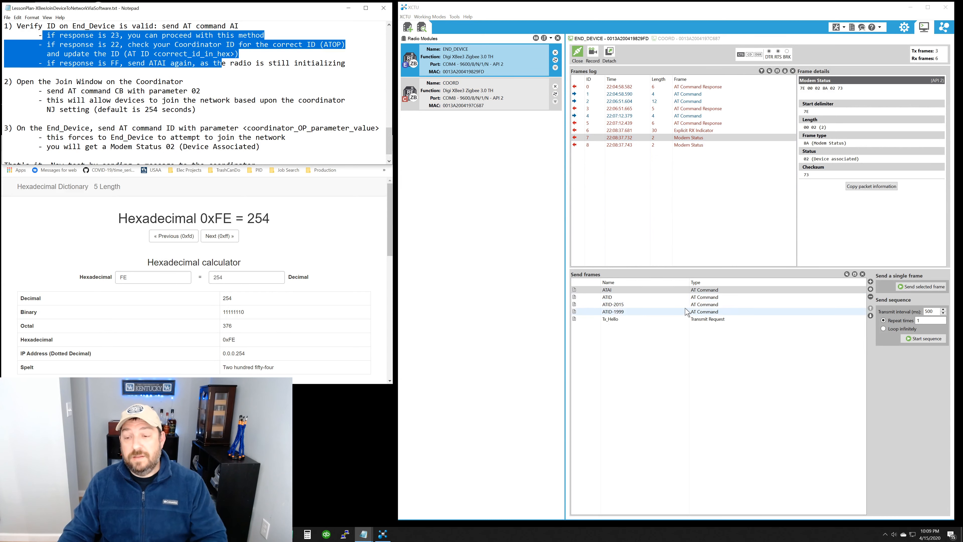
pyautogui.click(702, 305)
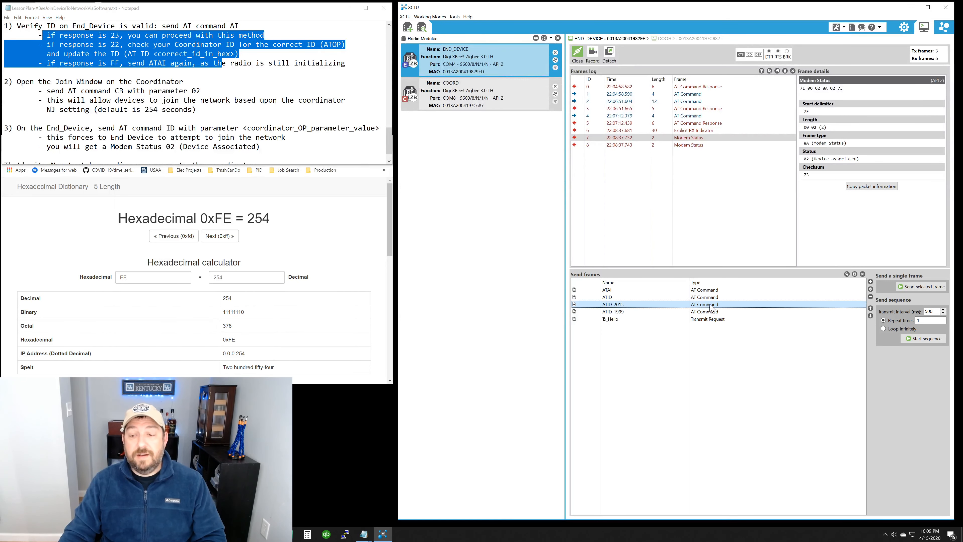
pyautogui.click(913, 288)
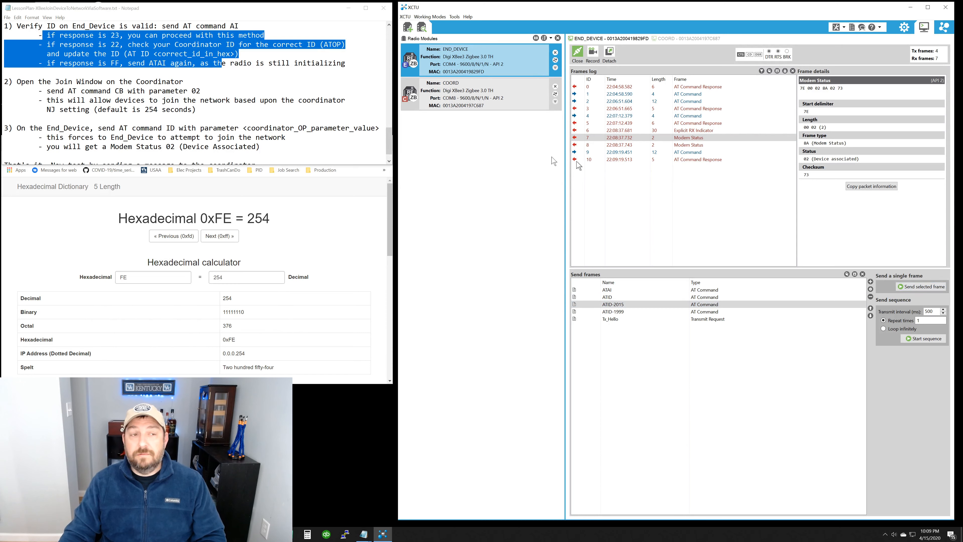
pyautogui.click(103, 92)
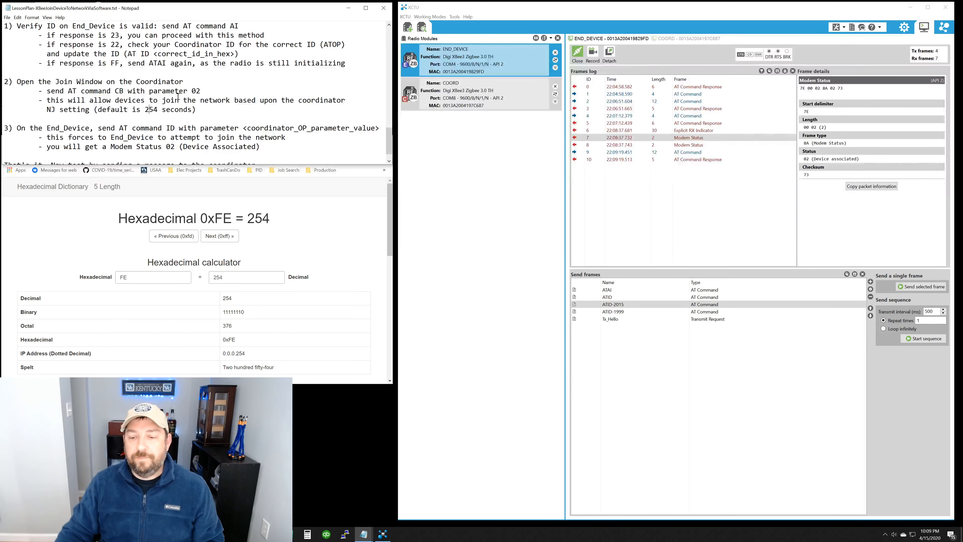
# Step: Send the Tx_Hello frame from END_DEVICE without editing it, and inspect the resulting Transmit Status and Transmit Request frames
pyautogui.click(609, 320)
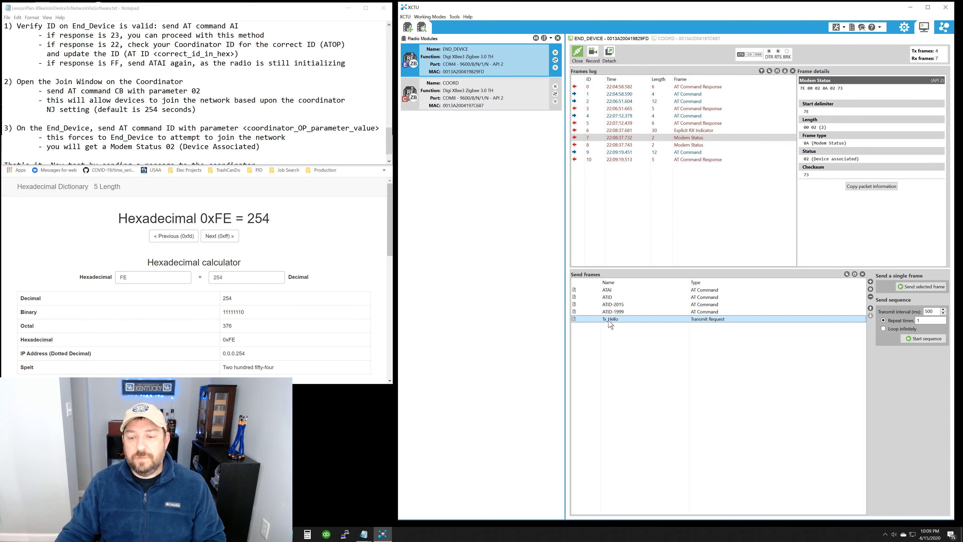
pyautogui.doubleClick(609, 321)
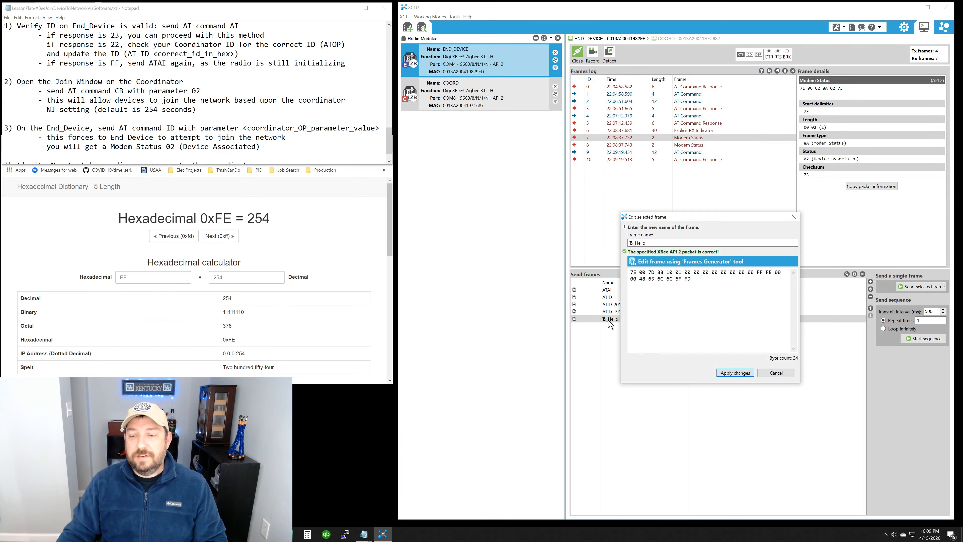
pyautogui.click(782, 374)
pyautogui.click(912, 289)
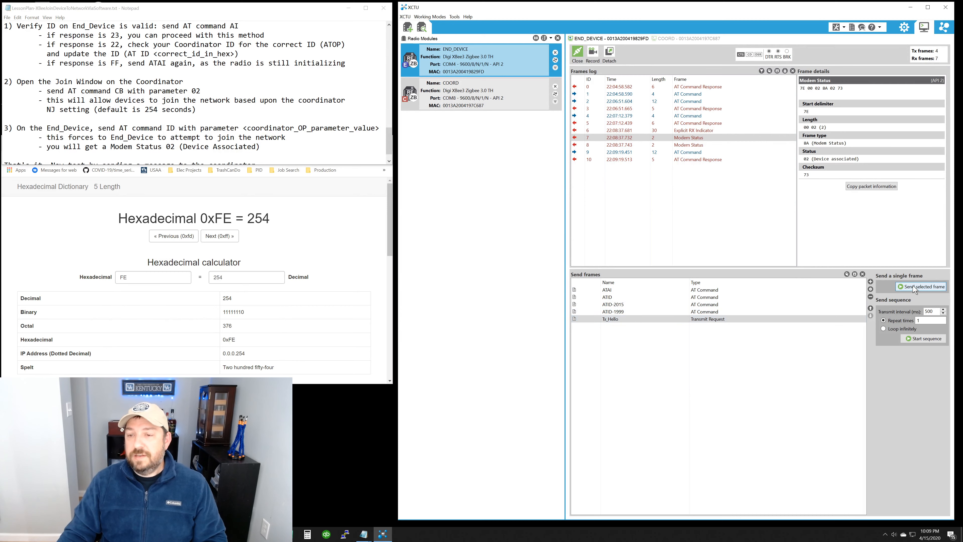
pyautogui.click(685, 168)
pyautogui.click(687, 174)
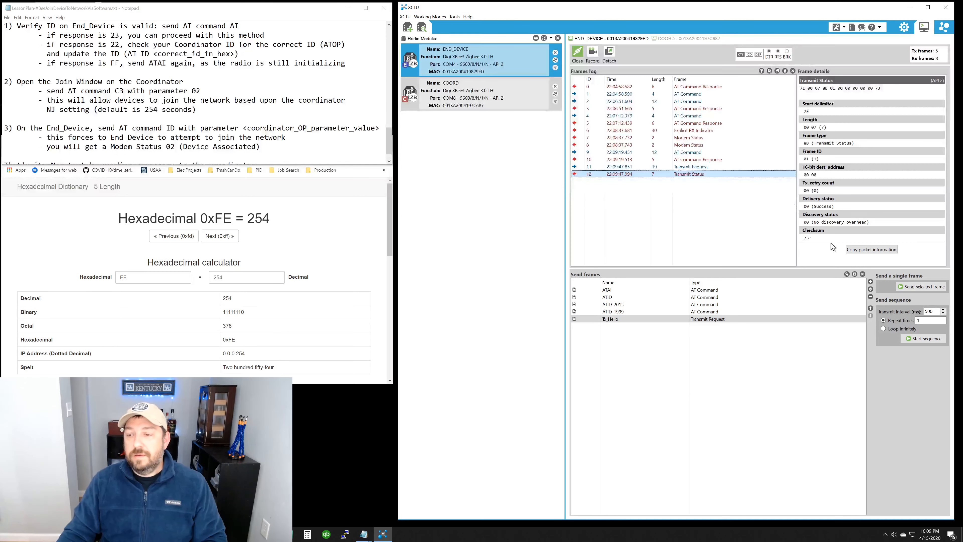
pyautogui.click(683, 168)
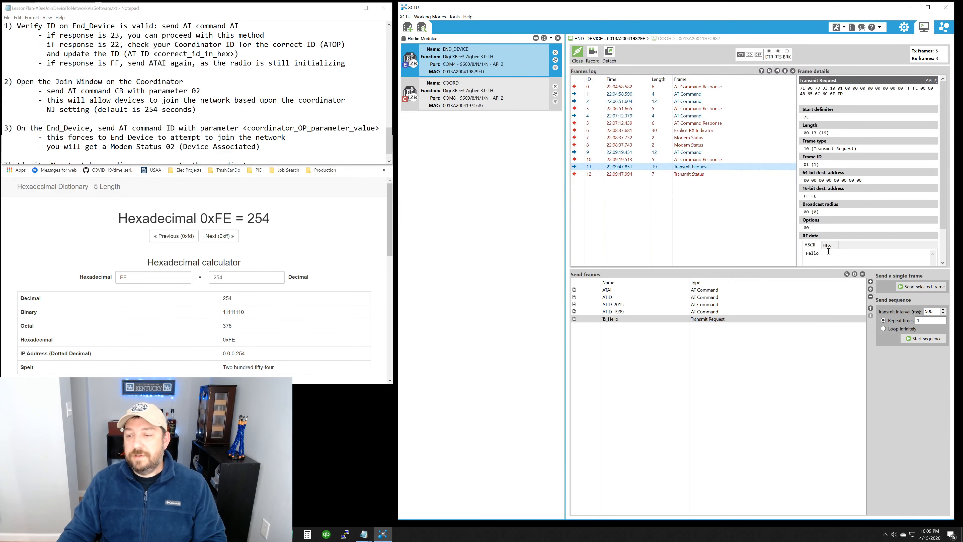
# Step: Switch to COORD's console and check the RF data of the Receive Packet in its frames log
pyautogui.click(460, 98)
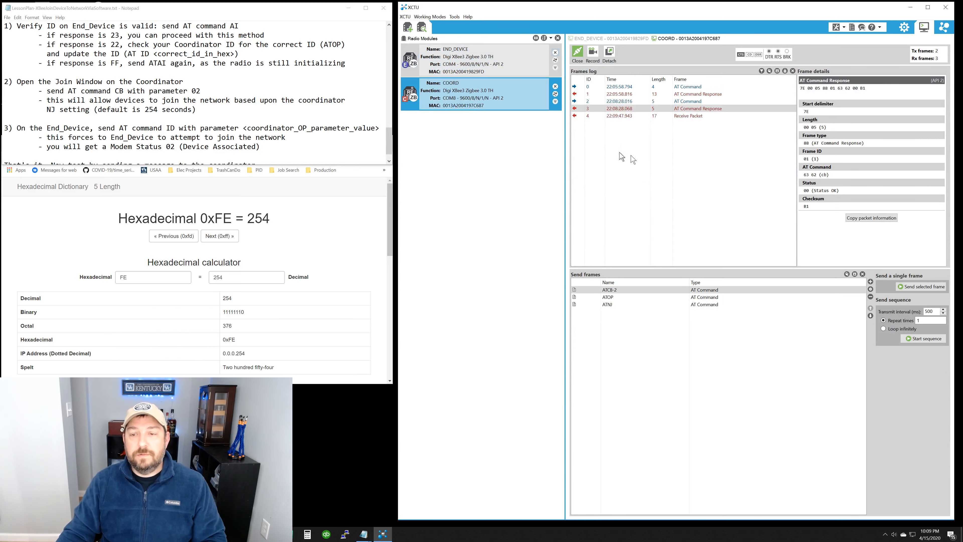
pyautogui.click(687, 116)
pyautogui.moveTo(836, 214); pyautogui.dragTo(780, 215)
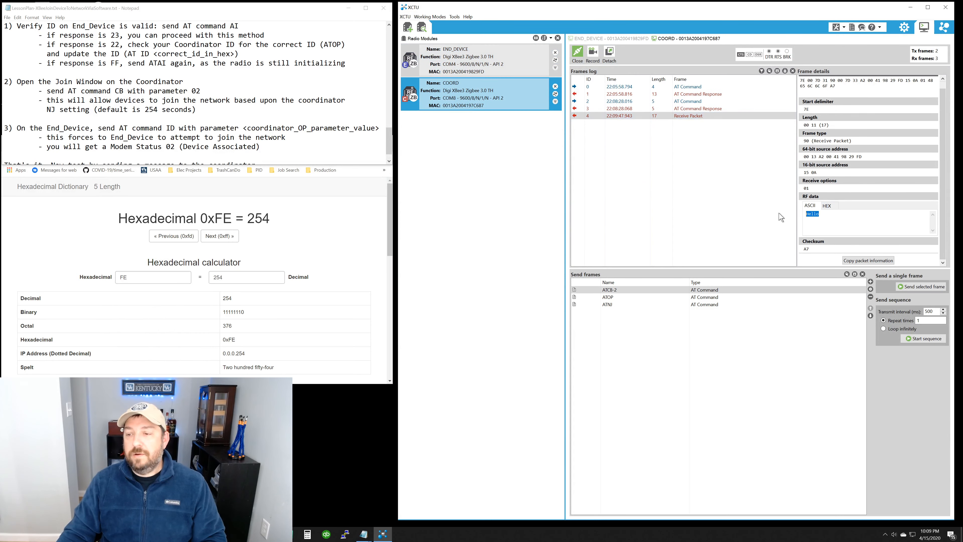